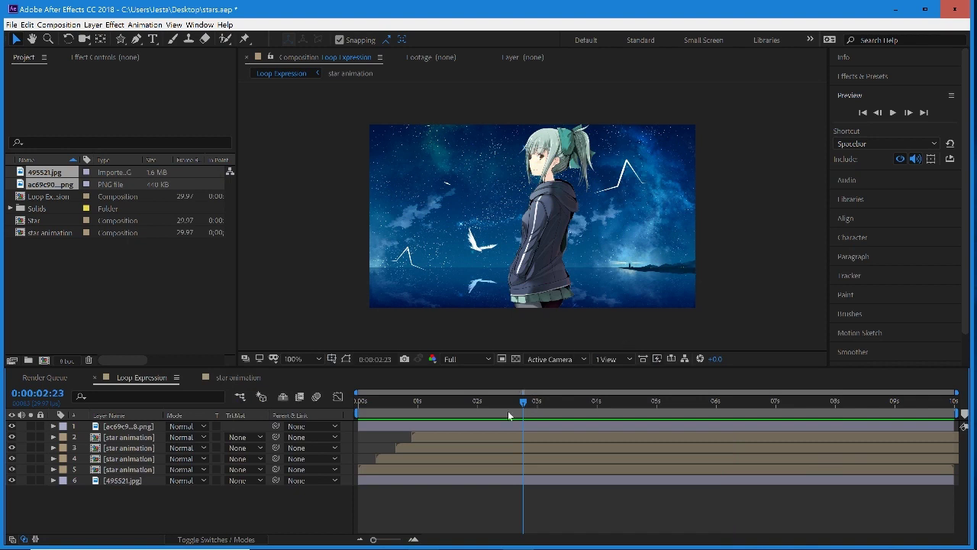
Preview the finished looping star outline animation from the start
left_click_drag(507, 411, 354, 396)
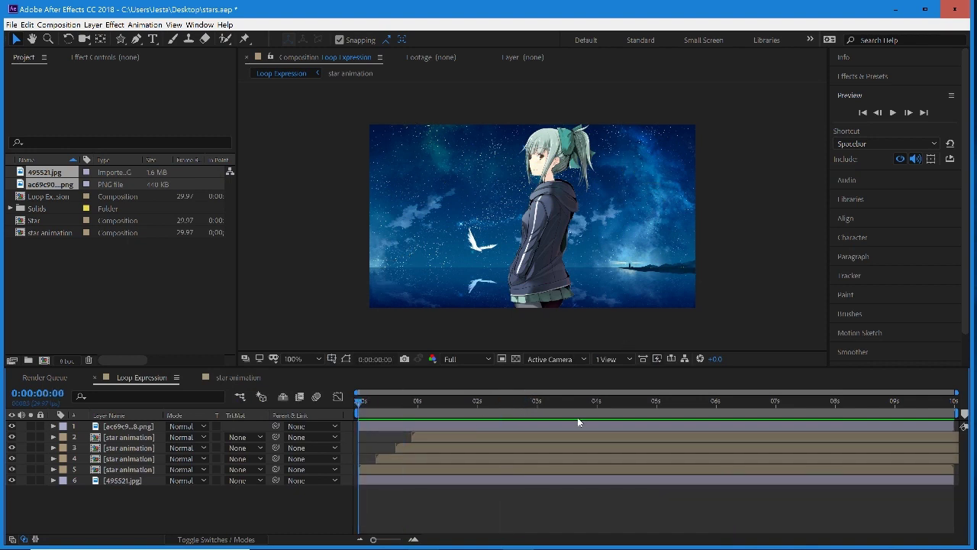
left_click(480, 412)
left_click_drag(484, 415, 543, 419)
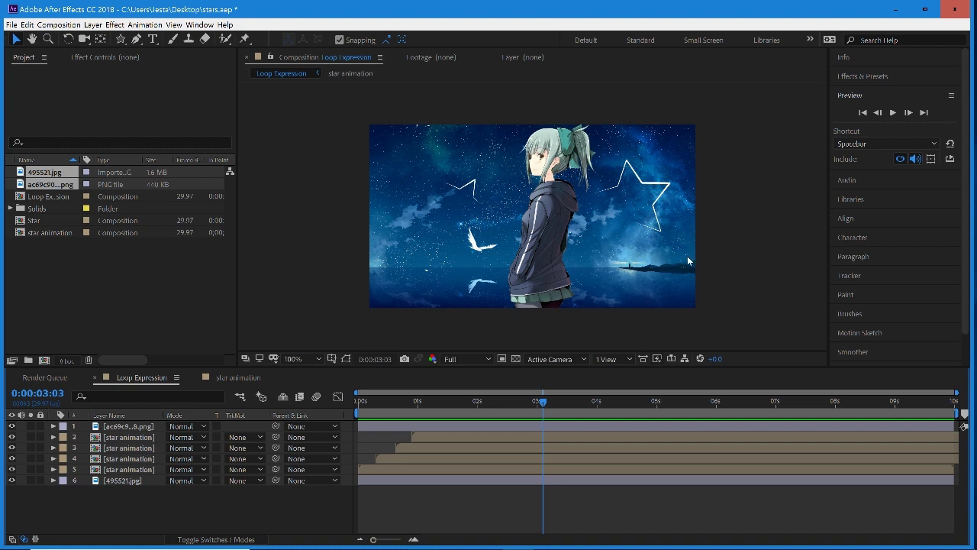
left_click(893, 113)
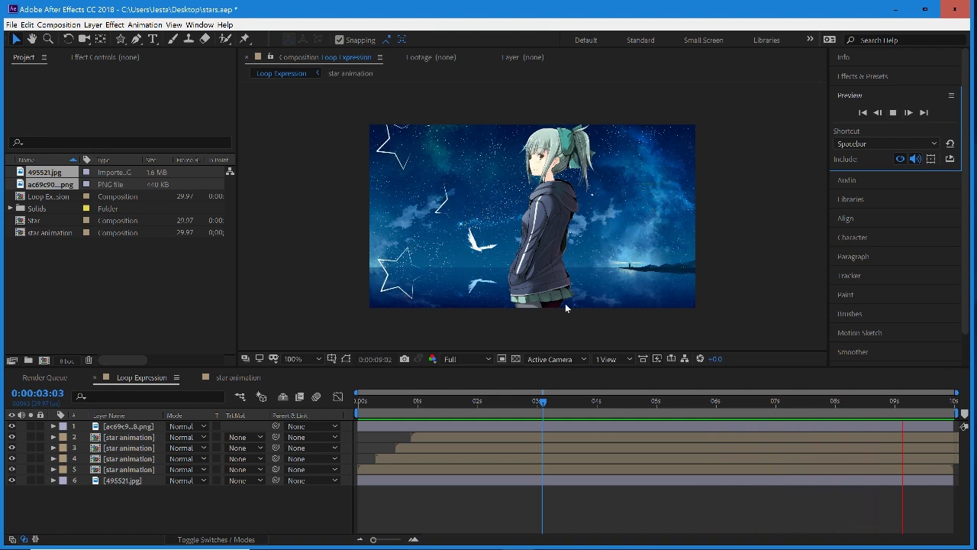
left_click(536, 401)
left_click_drag(536, 401, 401, 443)
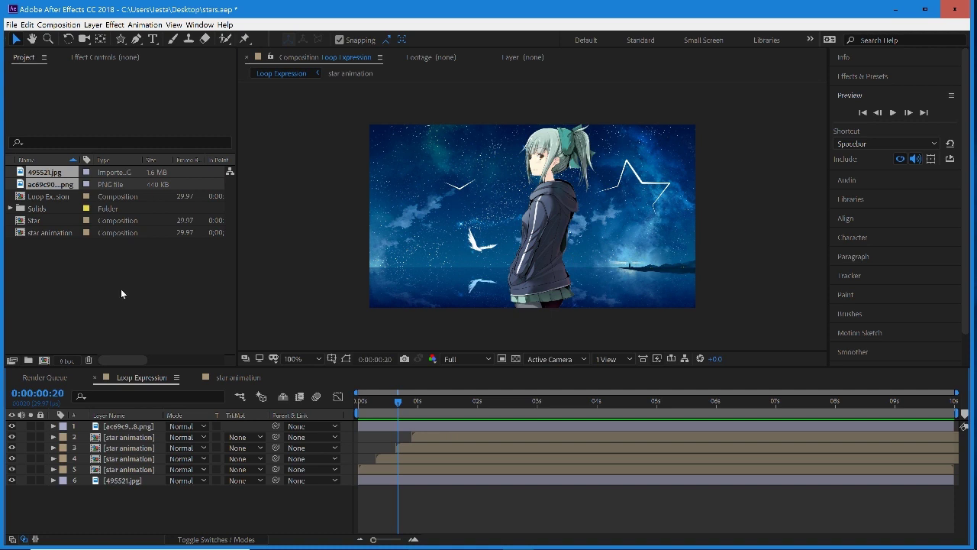
key("space")
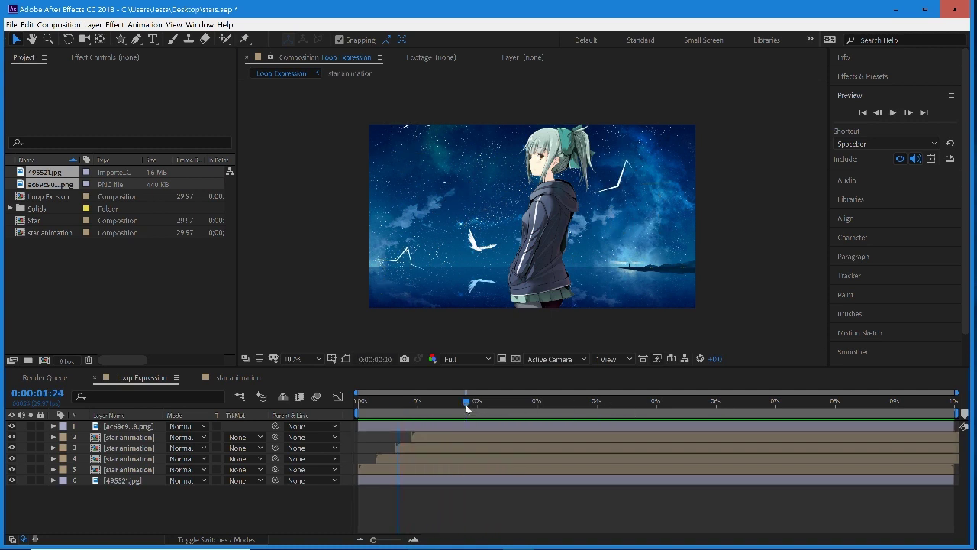
key("space")
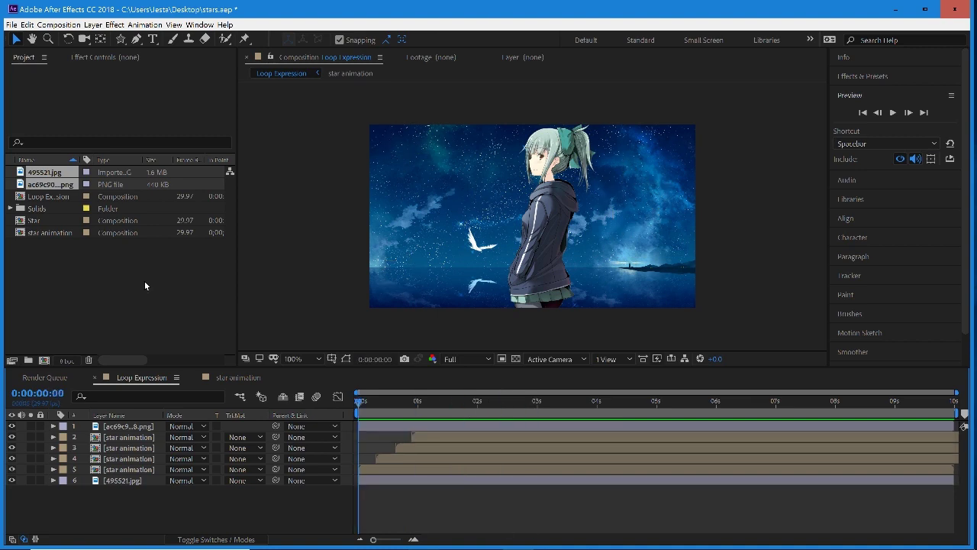
Create a new composition named Stars
right_click(106, 275)
left_click(132, 283)
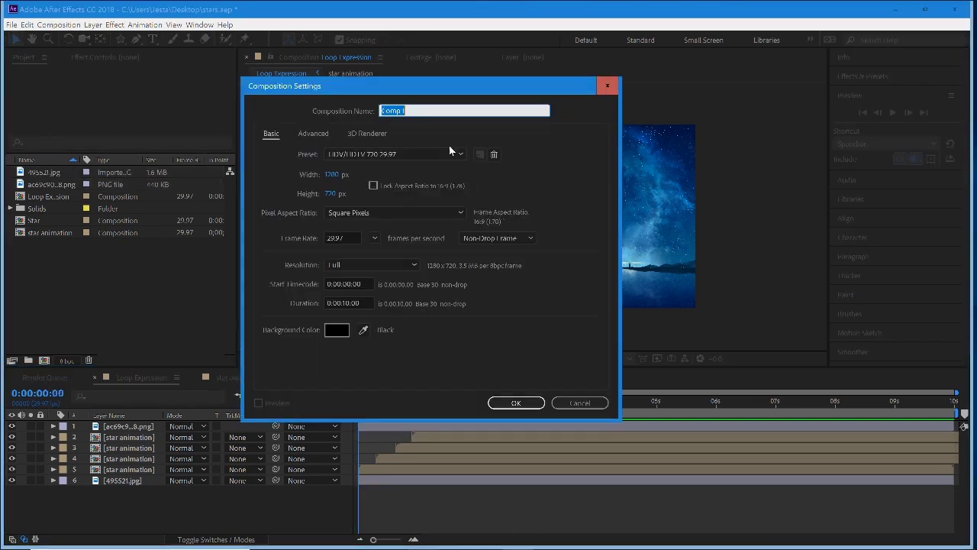
type("Stars")
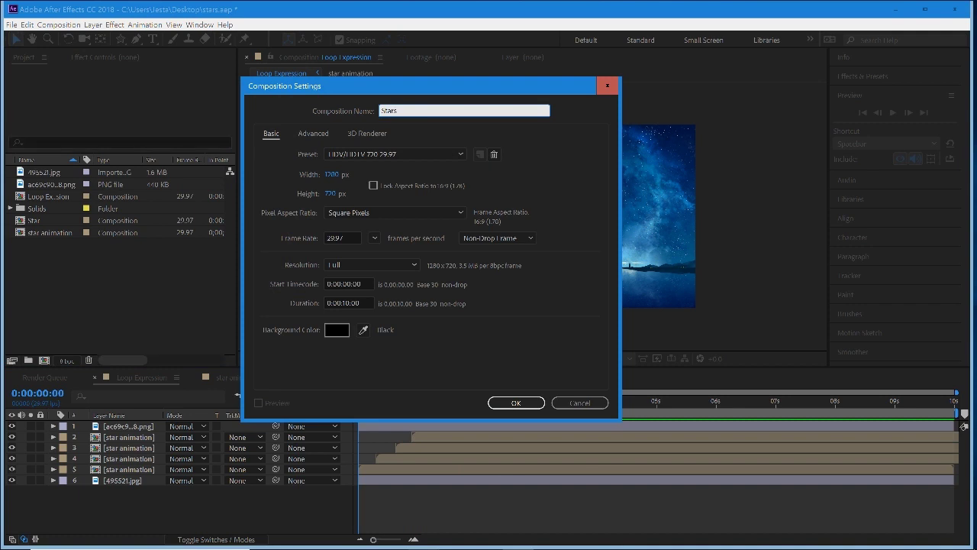
key("Return")
Add the 495521.jpg sky image and the girl image to the Stars timeline
left_click(49, 184)
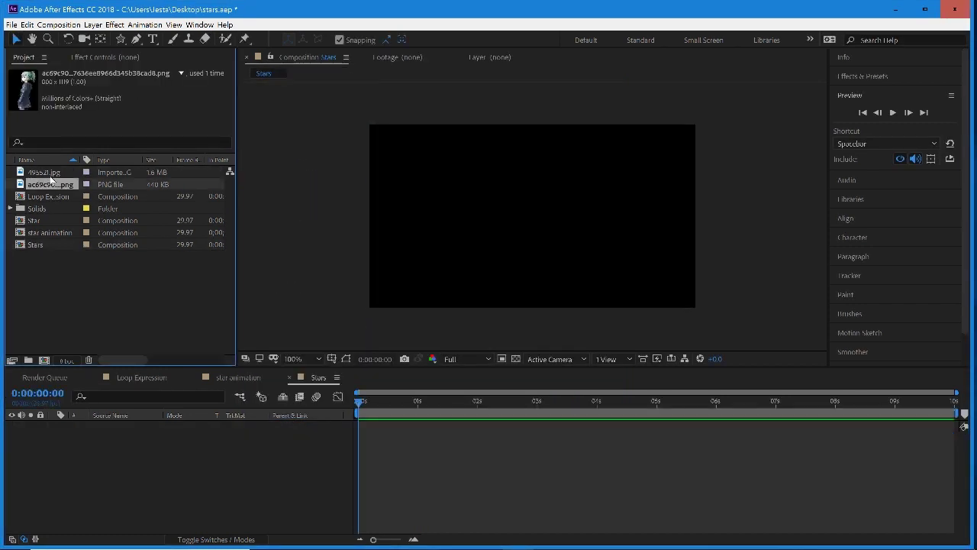
left_click(51, 173, "shift")
left_click_drag(53, 182, 476, 445)
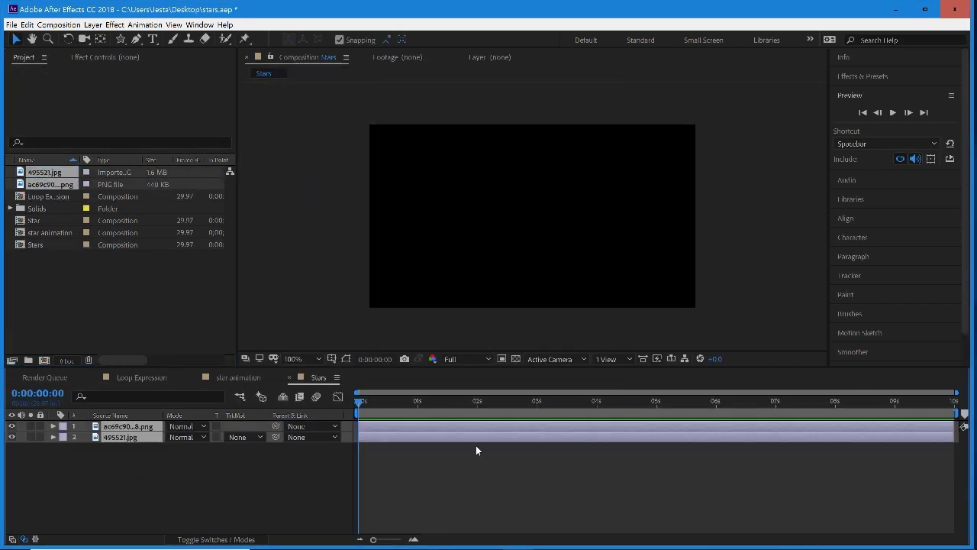
left_click(482, 477)
Scale the sky background to 72% and the girl image to 85%
left_click(131, 438)
key("s")
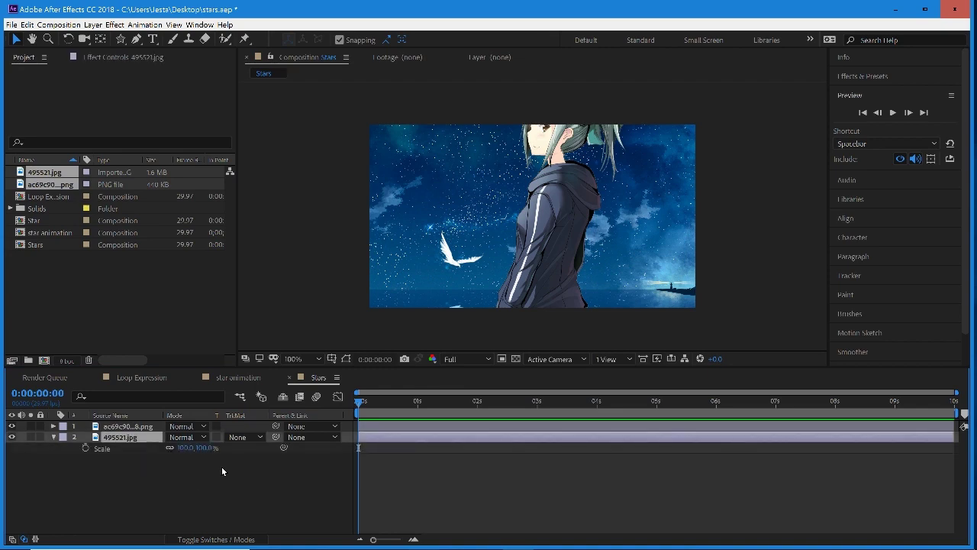
left_click_drag(209, 450, 196, 447)
left_click(127, 426)
key("s")
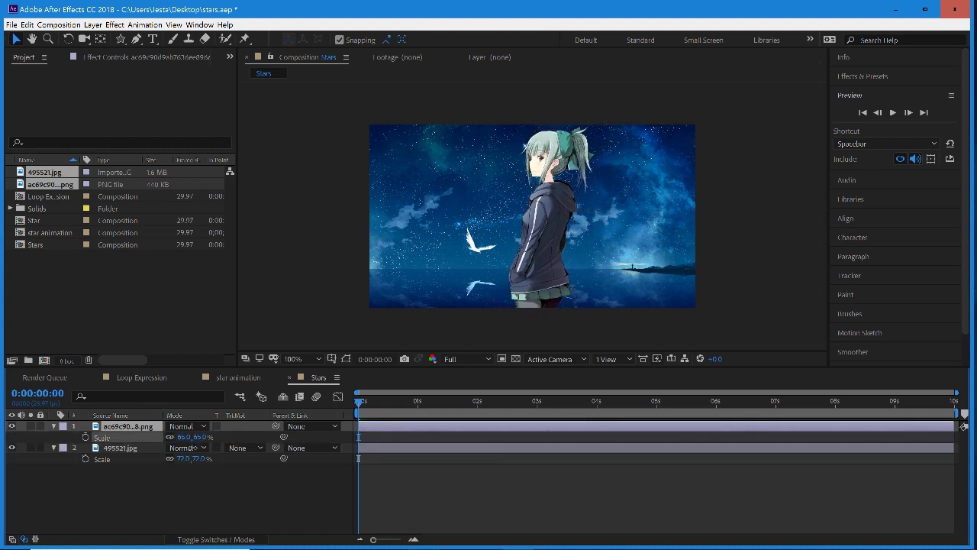
left_click(54, 429)
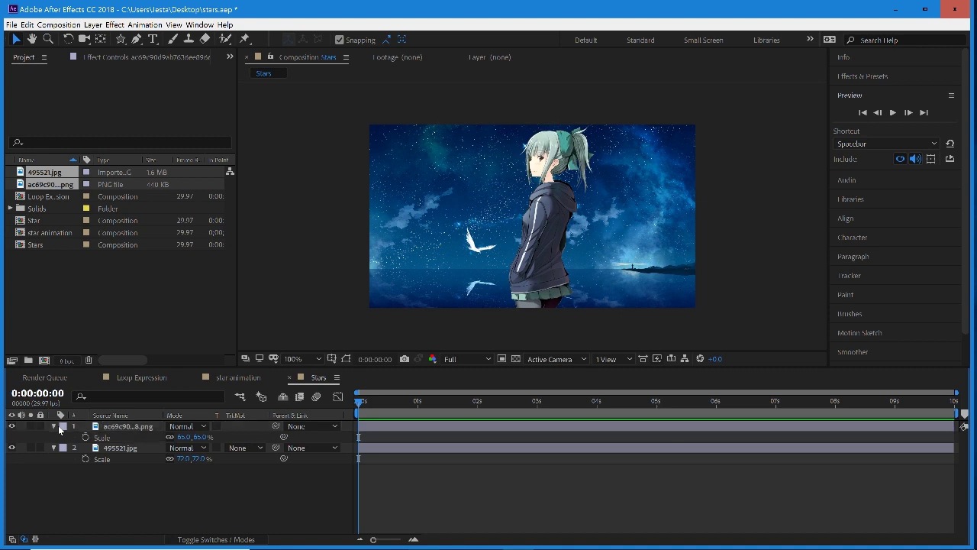
left_click(53, 425)
left_click(54, 437)
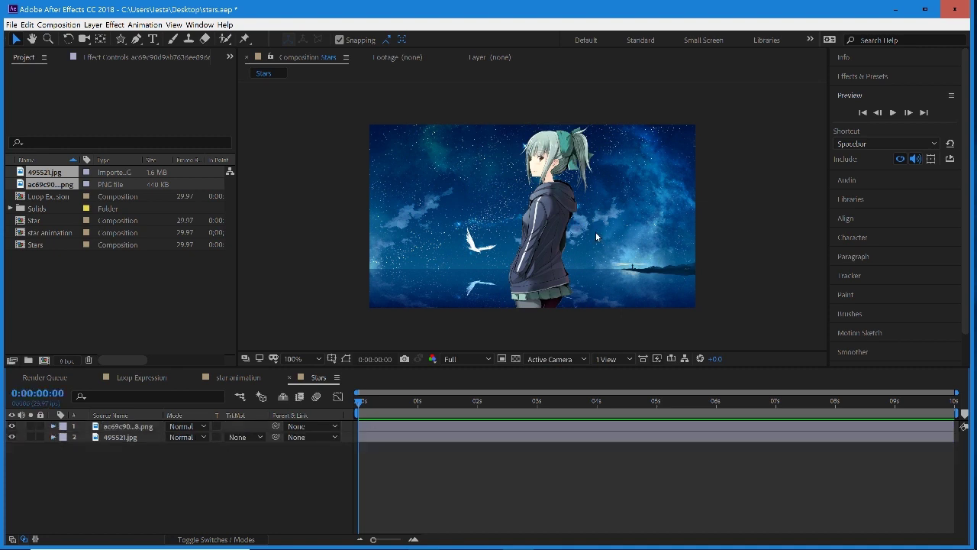
left_click(371, 426)
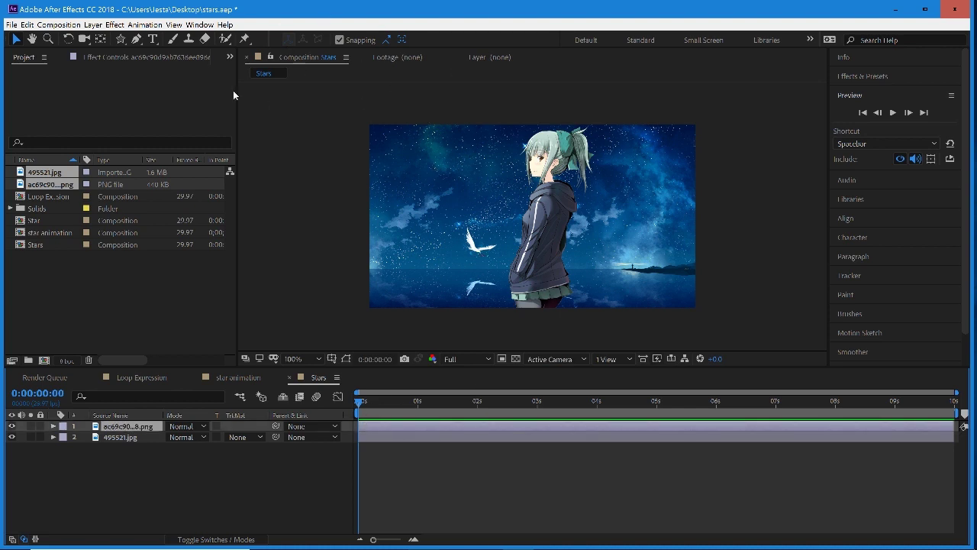
left_click(92, 24)
Add a new blue solid layer named Star
mouse_move(122, 37)
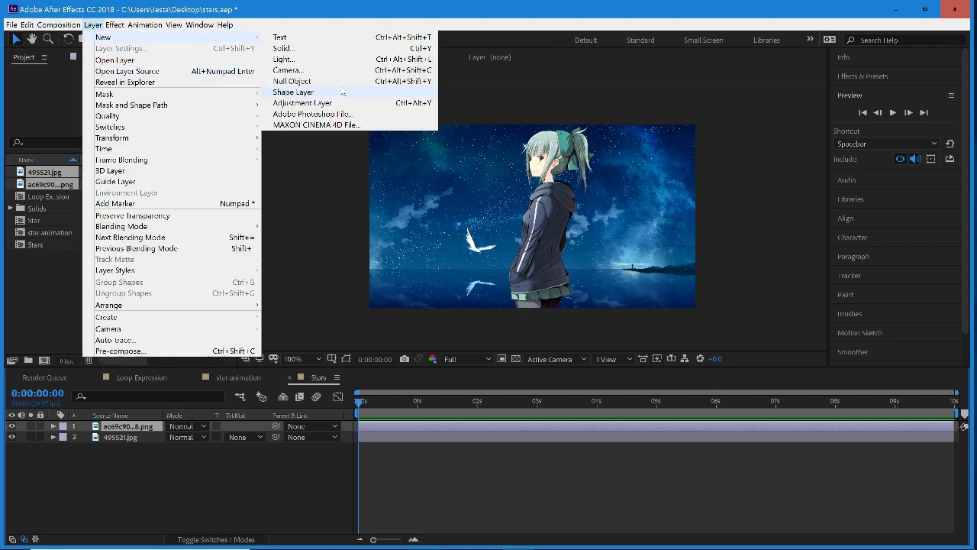
left_click(297, 48)
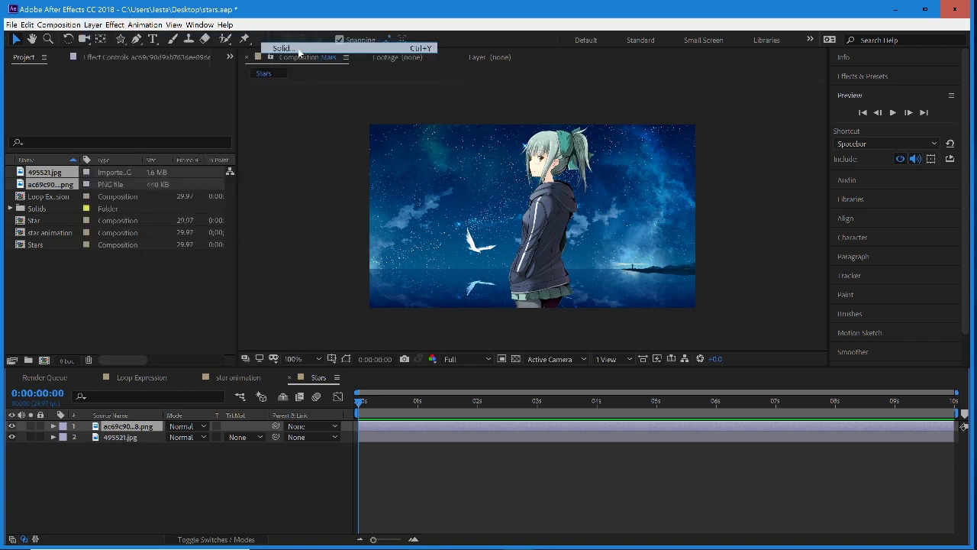
left_click_drag(636, 163, 594, 164)
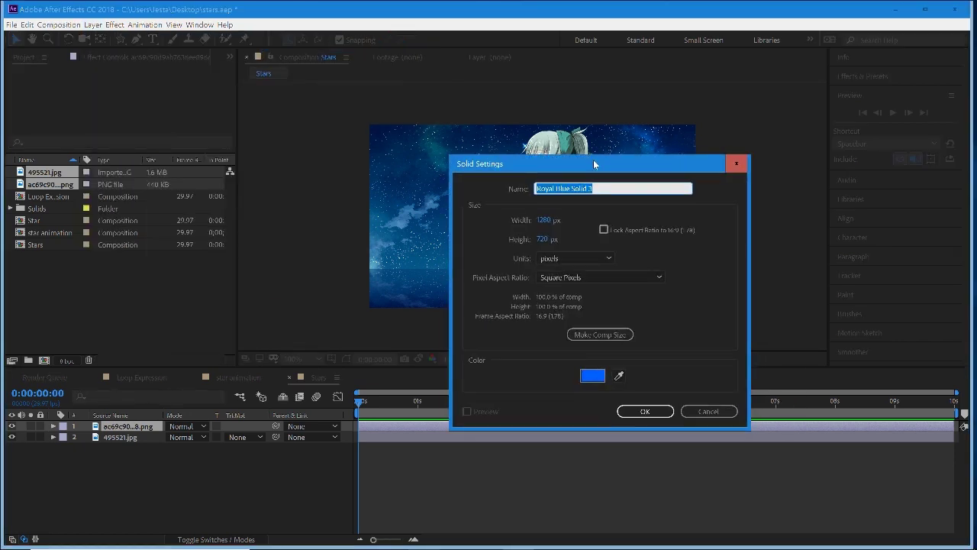
type("Star")
key("Return")
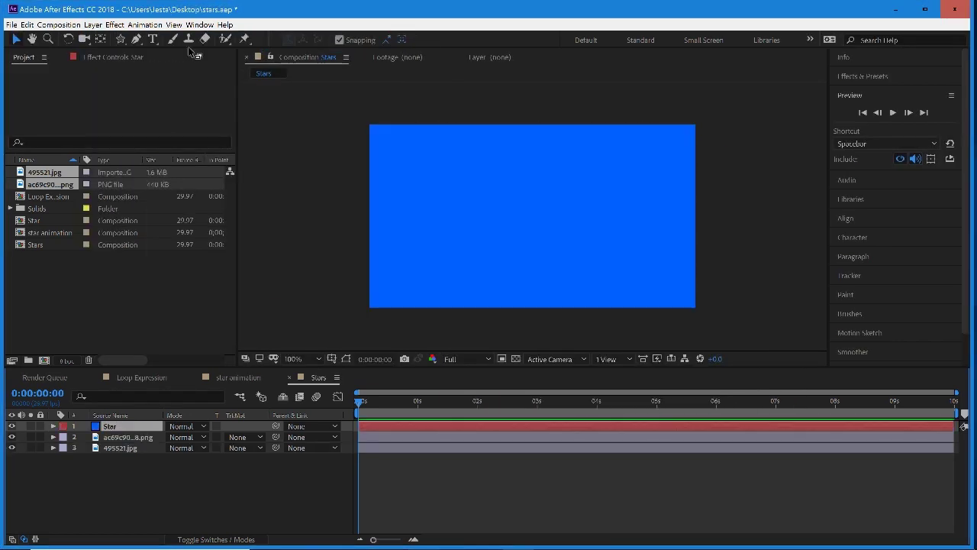
Draw a five-point star mask on the Star solid over the girl's head
left_click(120, 40)
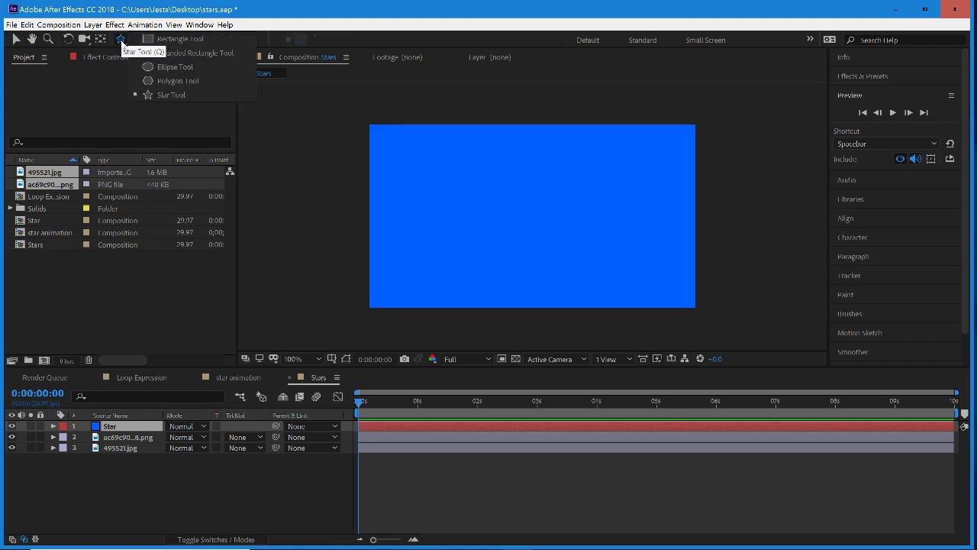
left_click(162, 97)
left_click_drag(532, 184, 550, 231)
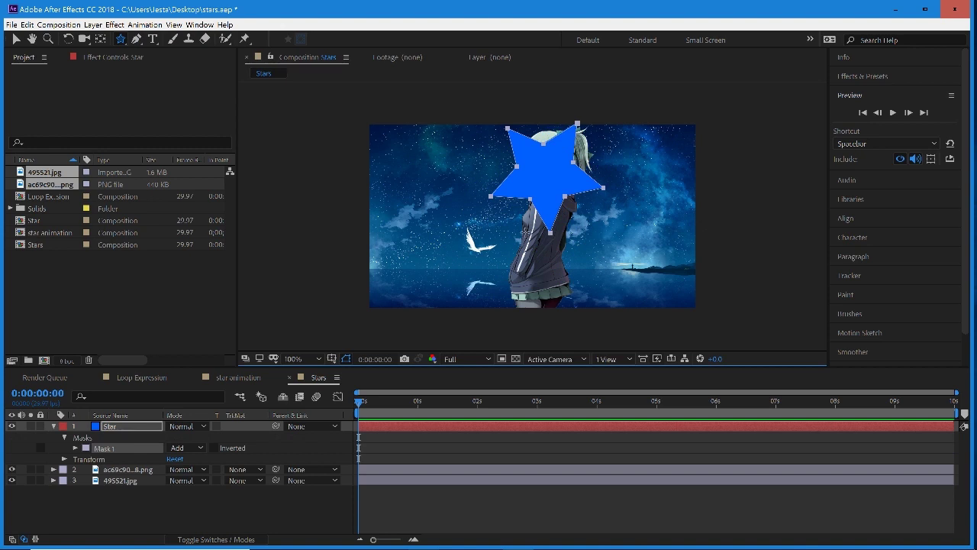
left_click(861, 76)
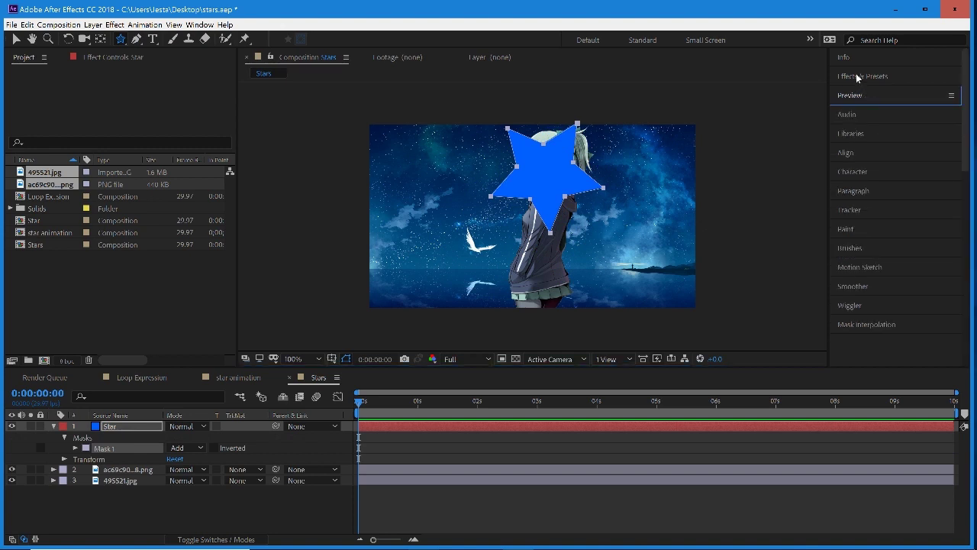
Search 'stroke' in Effects & Presets and apply 3D Stroke to the Star layer
type("stroke")
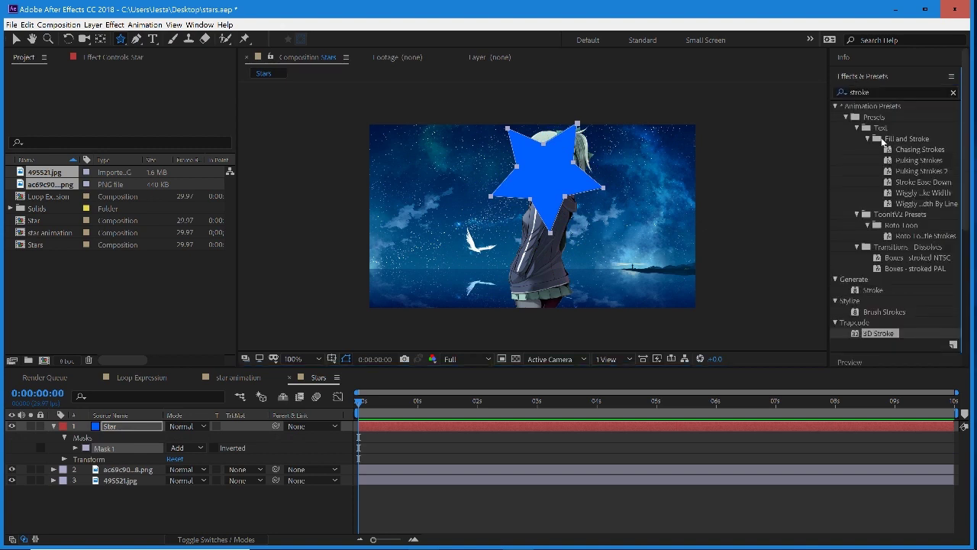
left_click(884, 91)
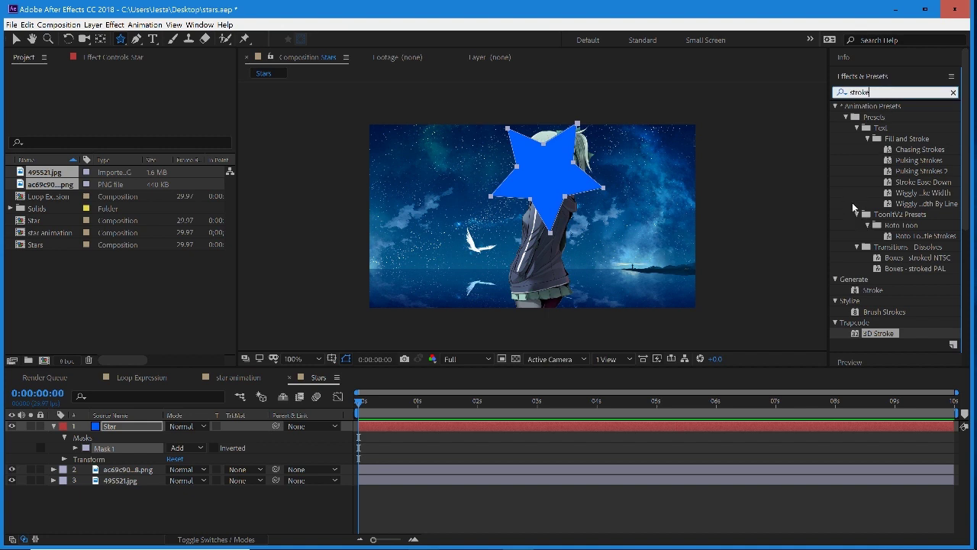
left_click(877, 290)
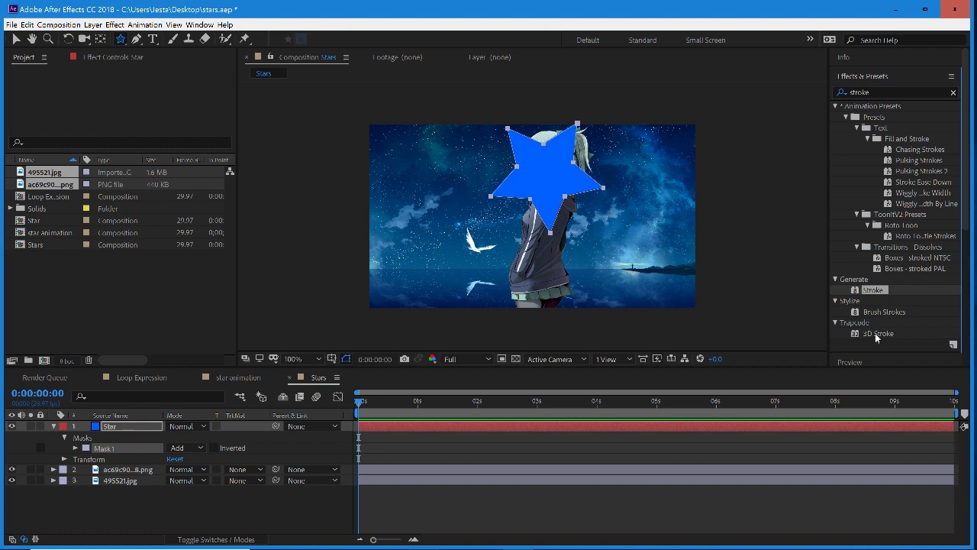
mouse_move(878, 338)
left_mouse_down()
mouse_move(573, 420)
mouse_move(508, 425)
left_mouse_up()
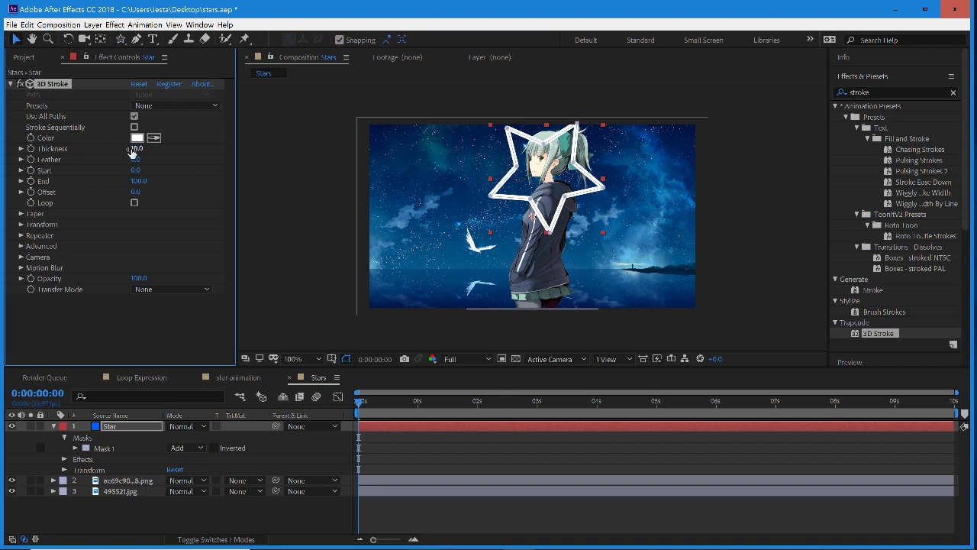
type("6")
key("Return")
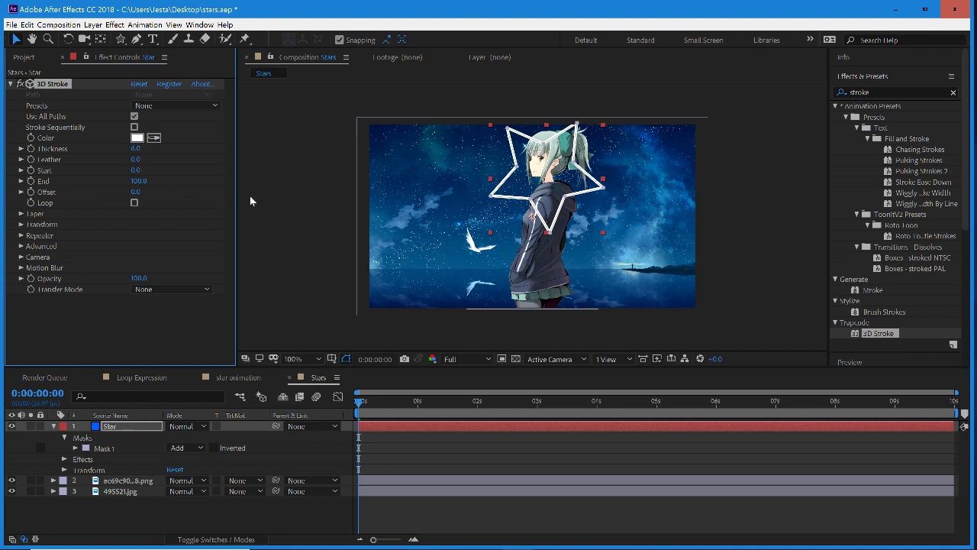
left_click(21, 213)
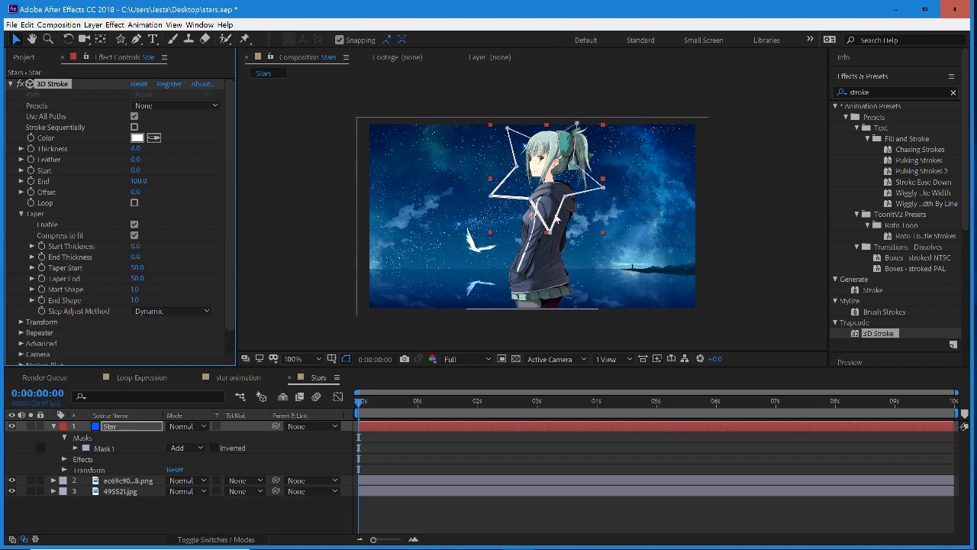
left_click(21, 213)
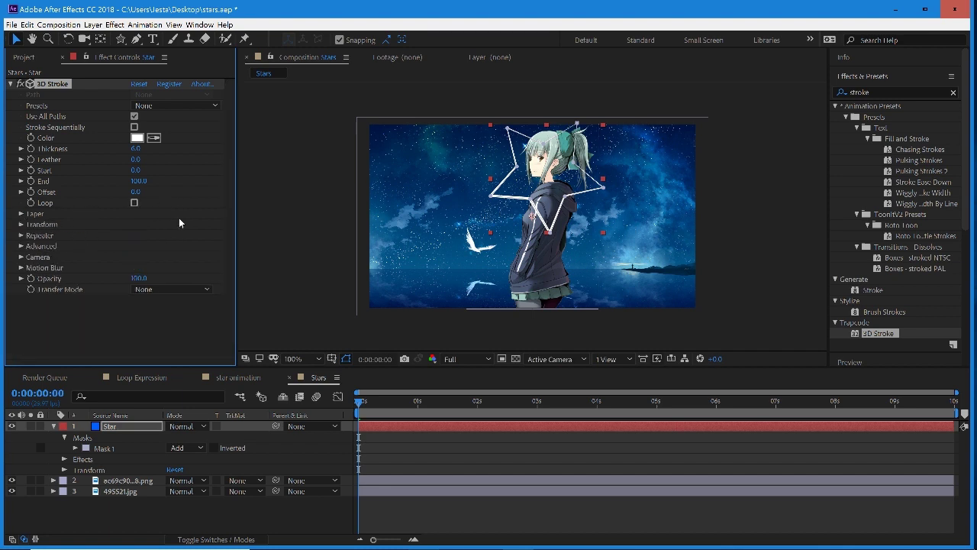
left_click(178, 218)
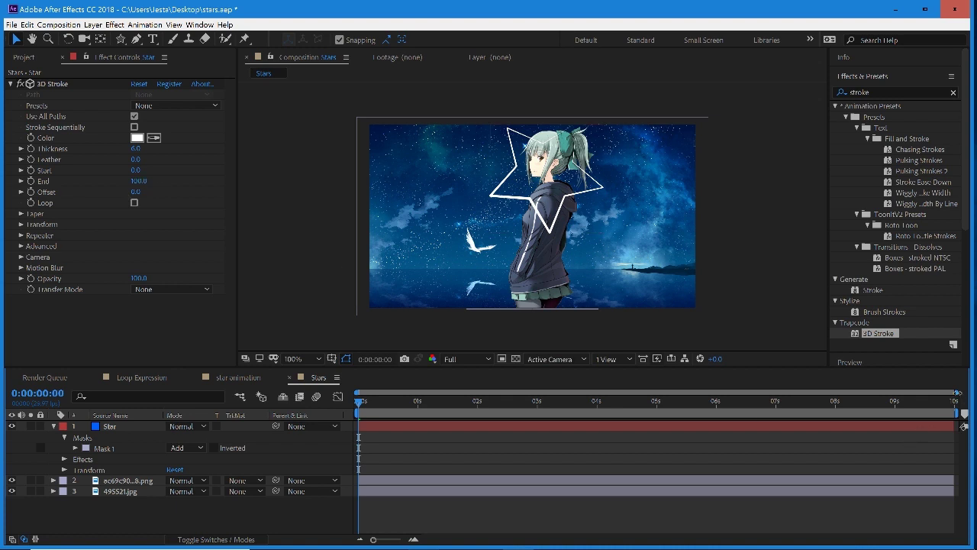
mouse_move(957, 392)
left_mouse_down()
mouse_move(794, 392)
mouse_move(947, 392)
mouse_move(964, 405)
left_mouse_up()
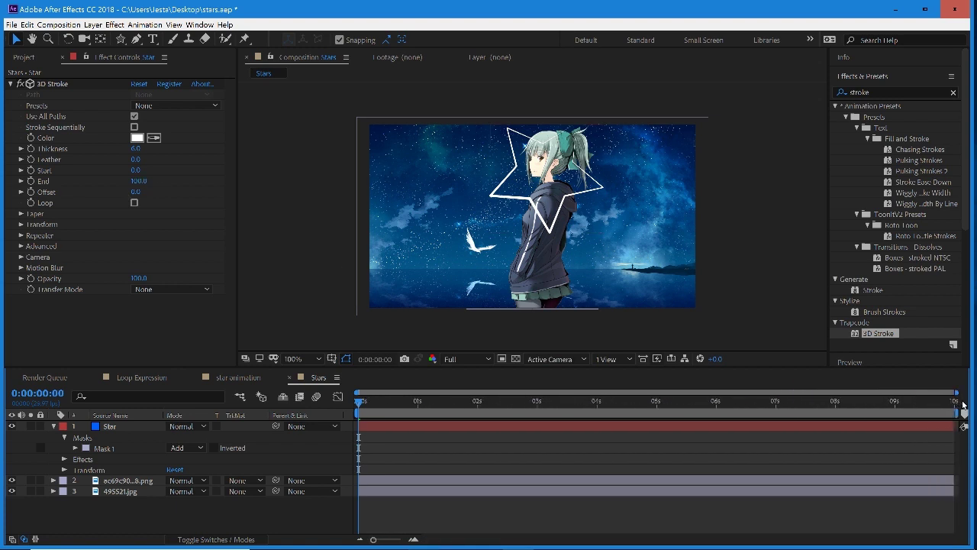
left_click(34, 172)
Keyframe the 3D Stroke Start at 100 at 0:00 and show only that property
left_click(135, 170)
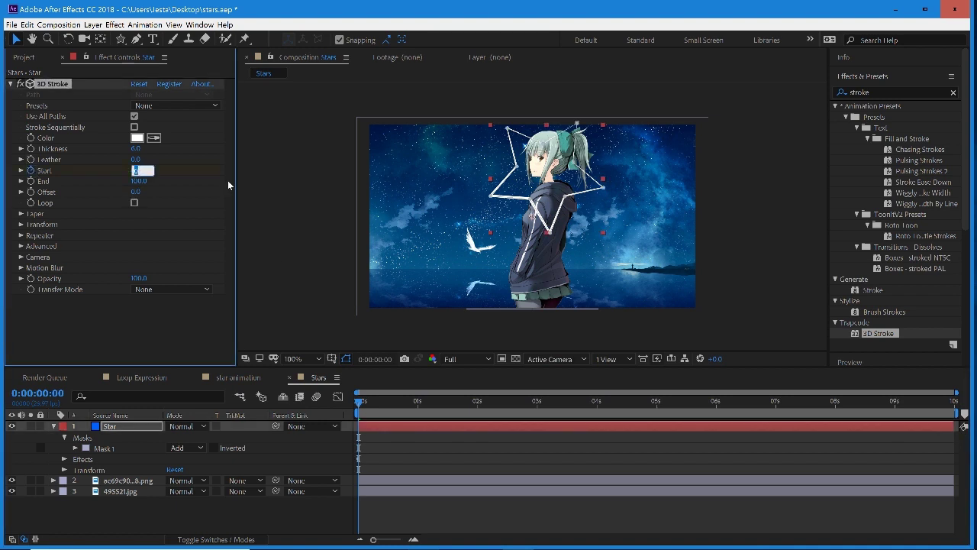
type("100")
key("Return")
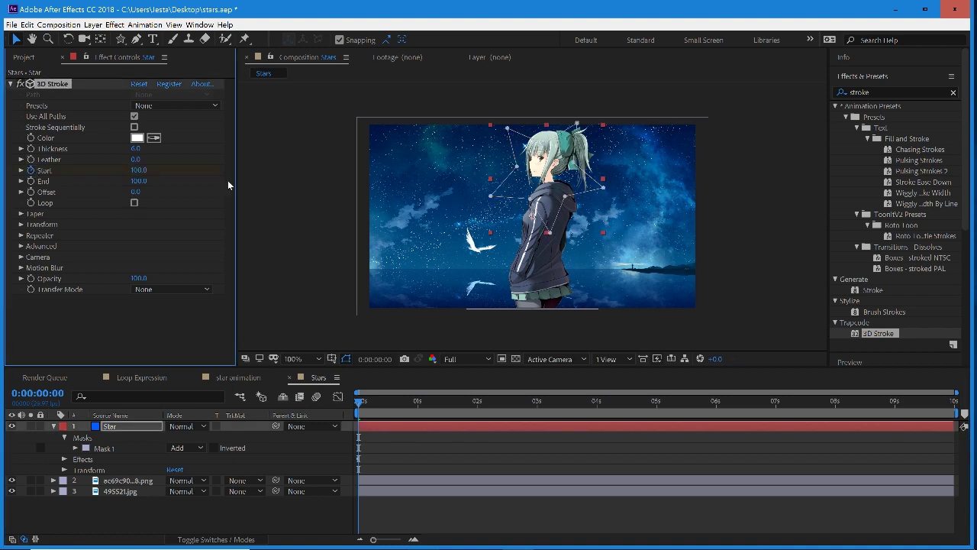
left_click(136, 429)
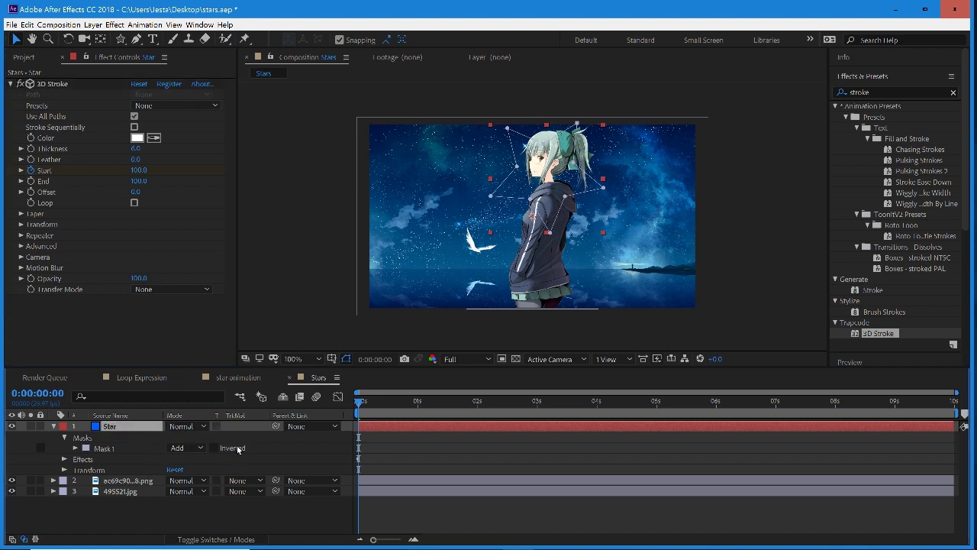
key("ctrl+grave")
key("ctrl+grave")
key("ctrl+grave")
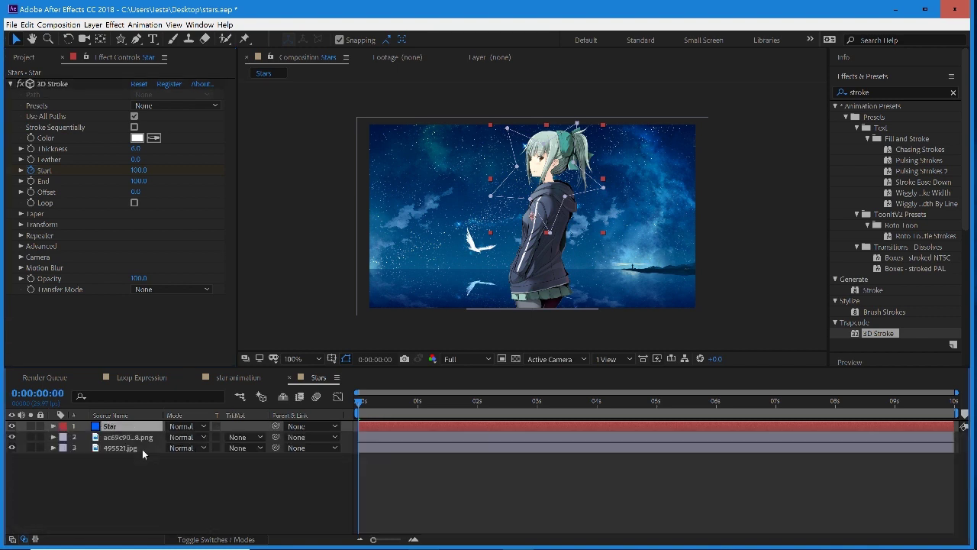
key("u")
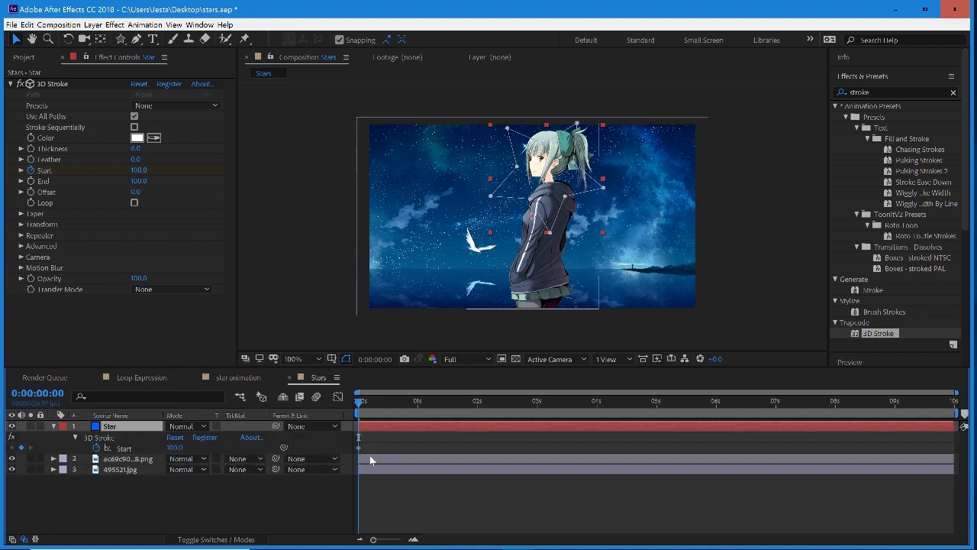
mouse_move(957, 393)
left_mouse_down()
mouse_move(856, 392)
mouse_move(953, 392)
left_mouse_up()
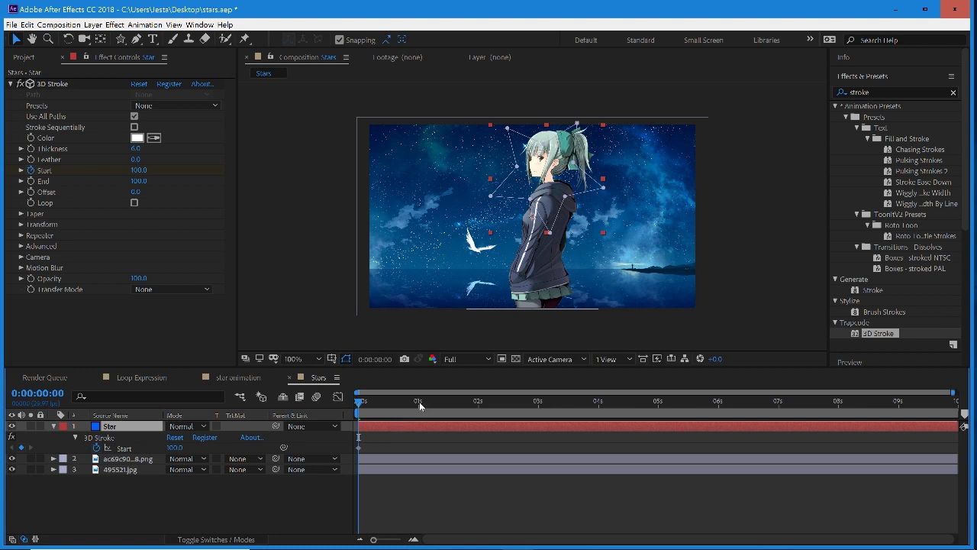
At about one second, keyframe Start at 0
left_click(419, 401)
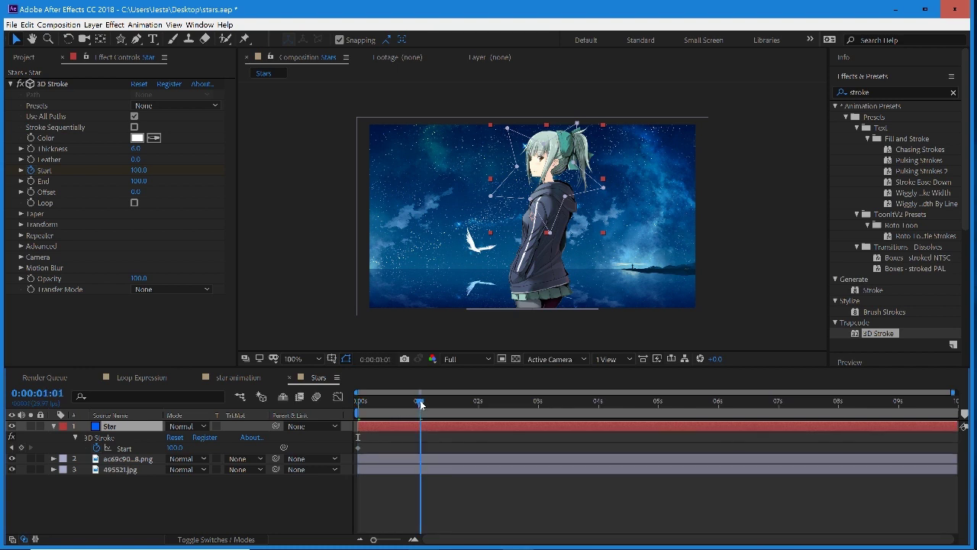
left_click(21, 447)
left_click(175, 448)
type("0")
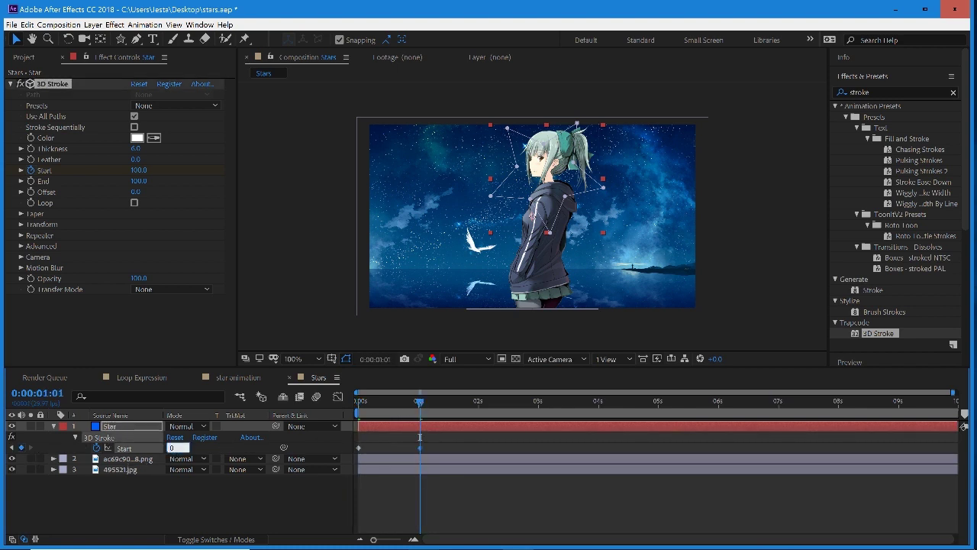
key("Return")
Preview the star drawing itself on and check the 1:01 keyframe
left_click_drag(412, 409, 348, 413)
key("space")
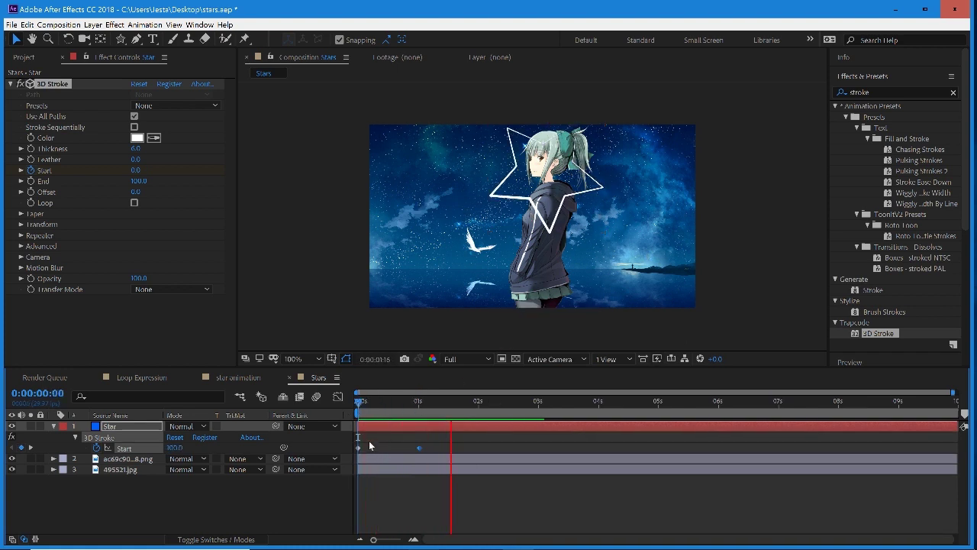
left_click(357, 400)
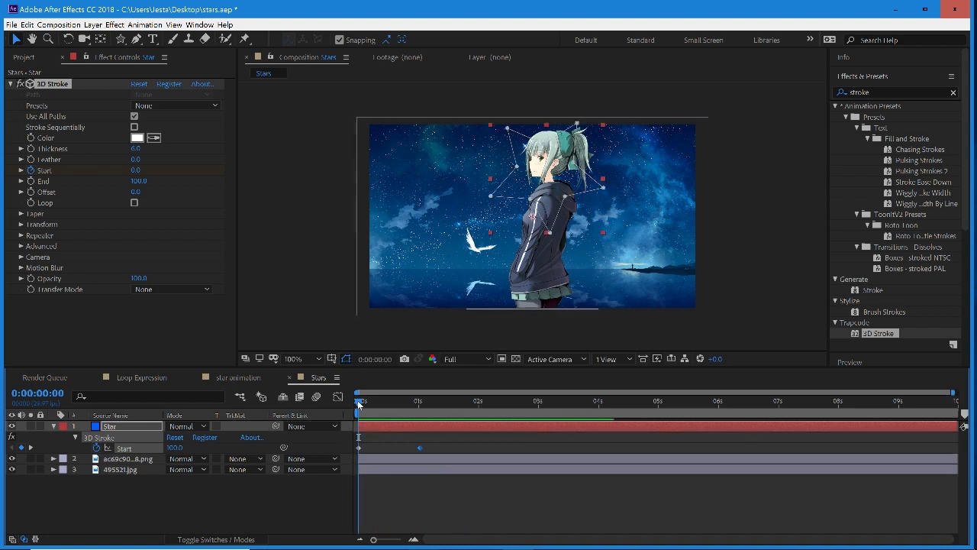
left_click_drag(365, 398, 418, 400)
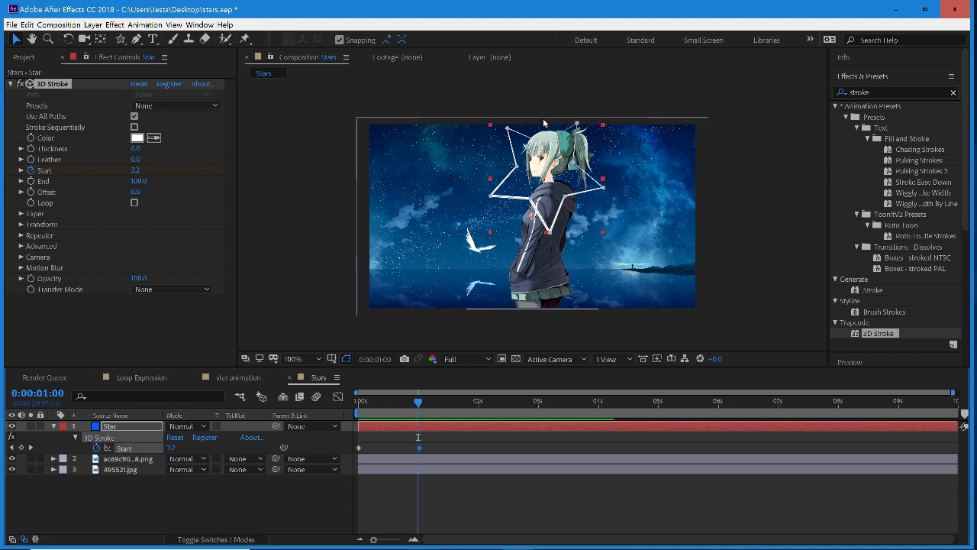
left_click(436, 401)
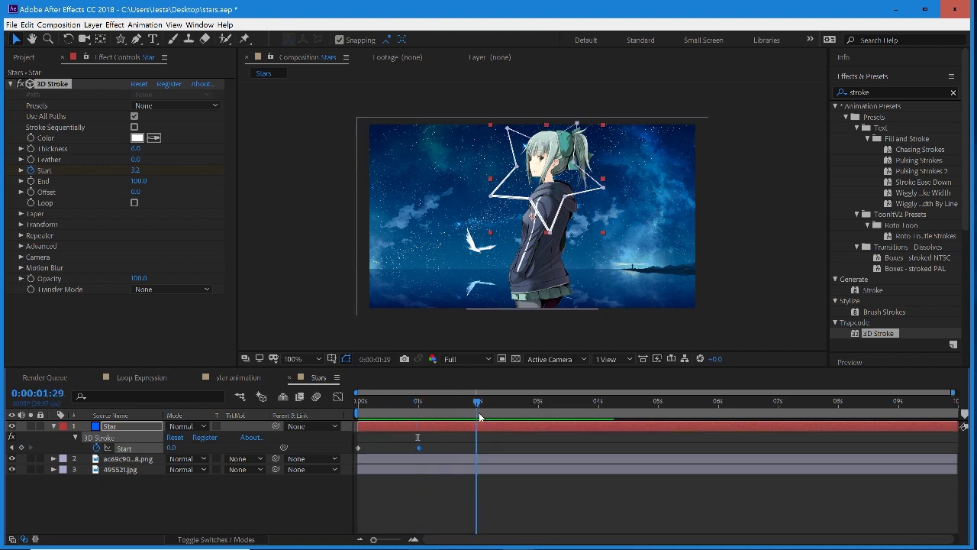
left_click_drag(479, 416, 421, 418)
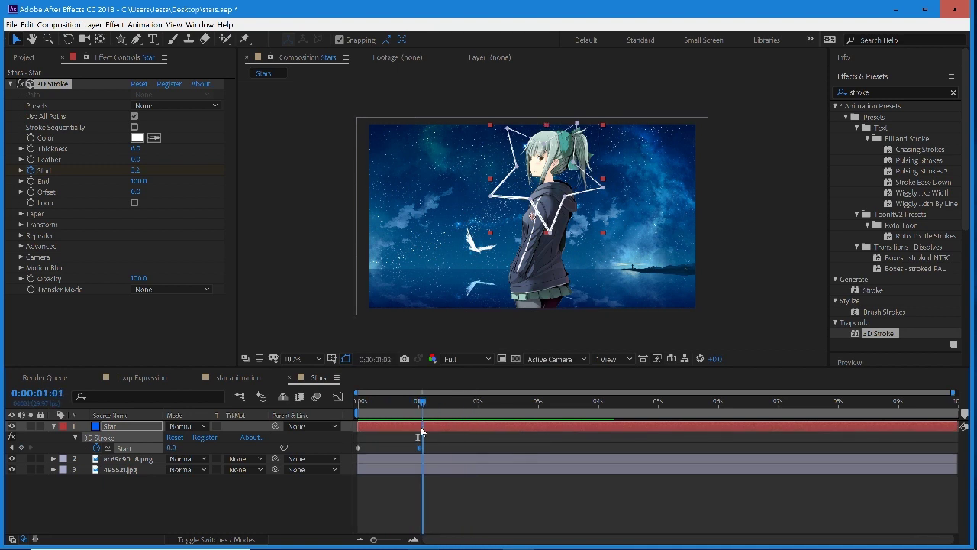
left_click(459, 452)
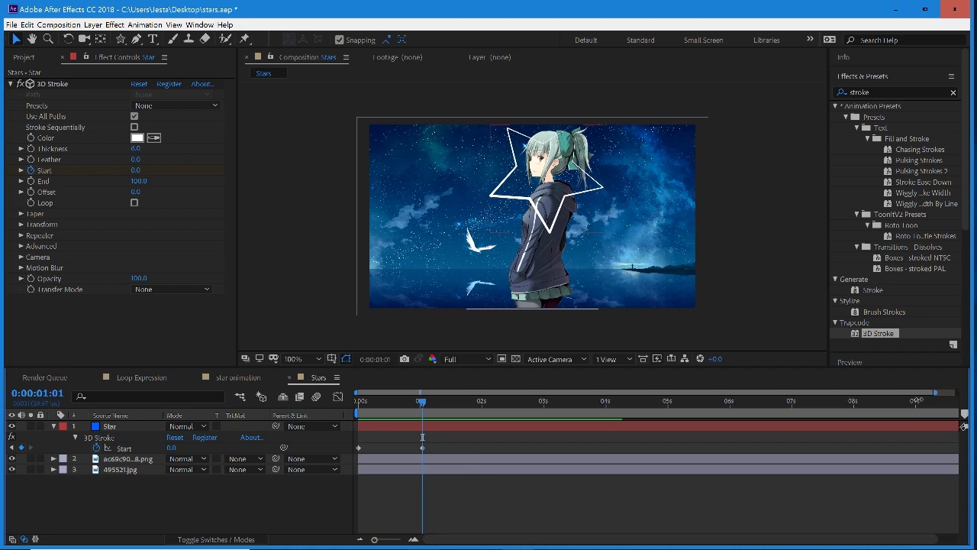
left_click_drag(955, 391, 553, 392)
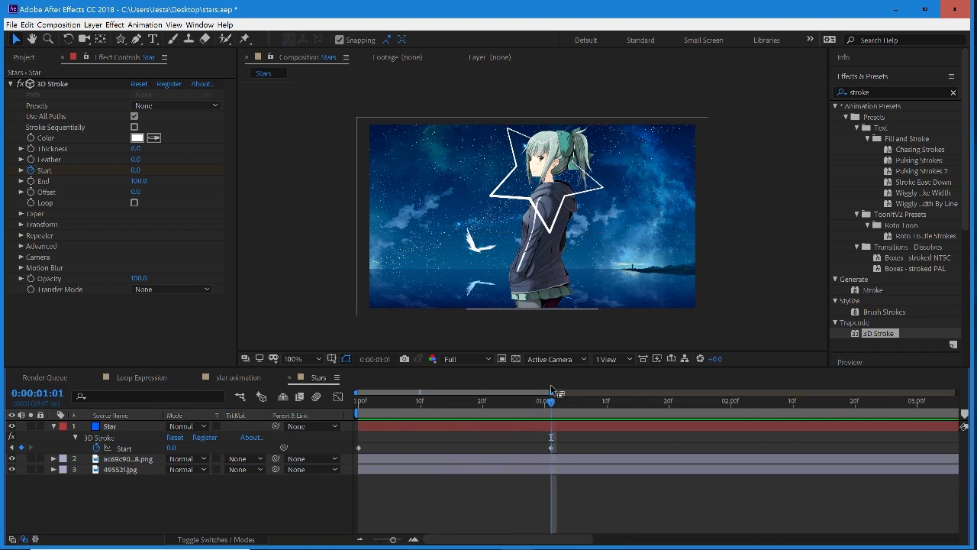
Keyframe End at 100 at one second, then move the playhead to 2:05
left_click(37, 185)
key("u")
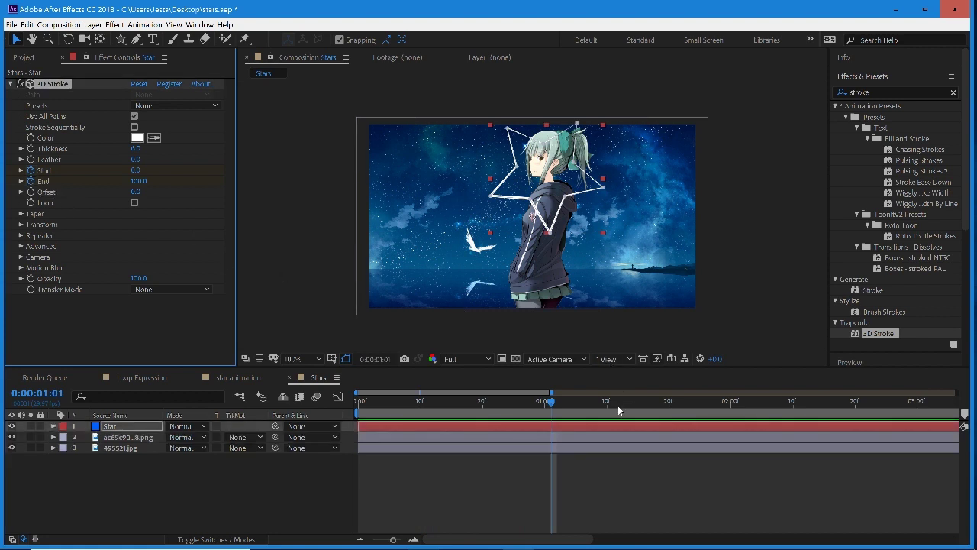
key("u")
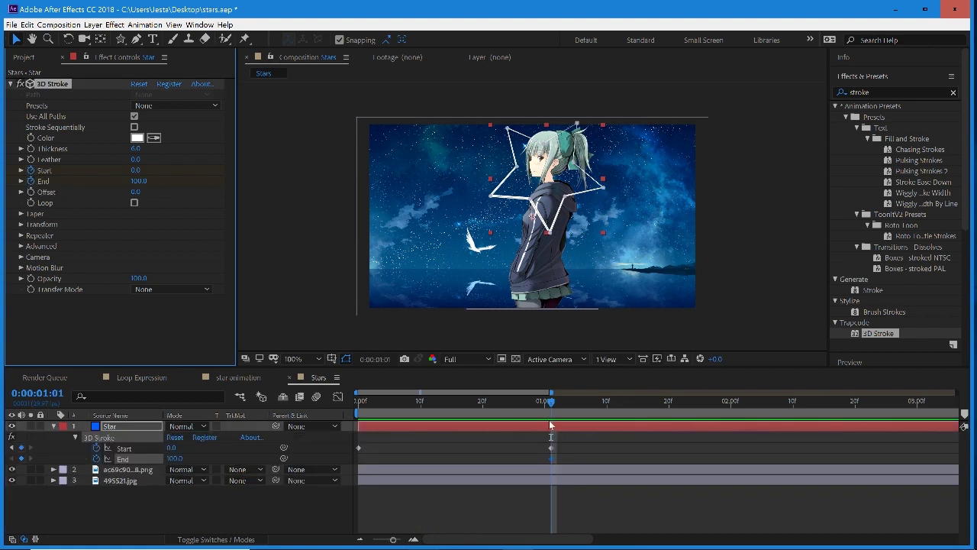
left_click_drag(508, 390, 539, 390)
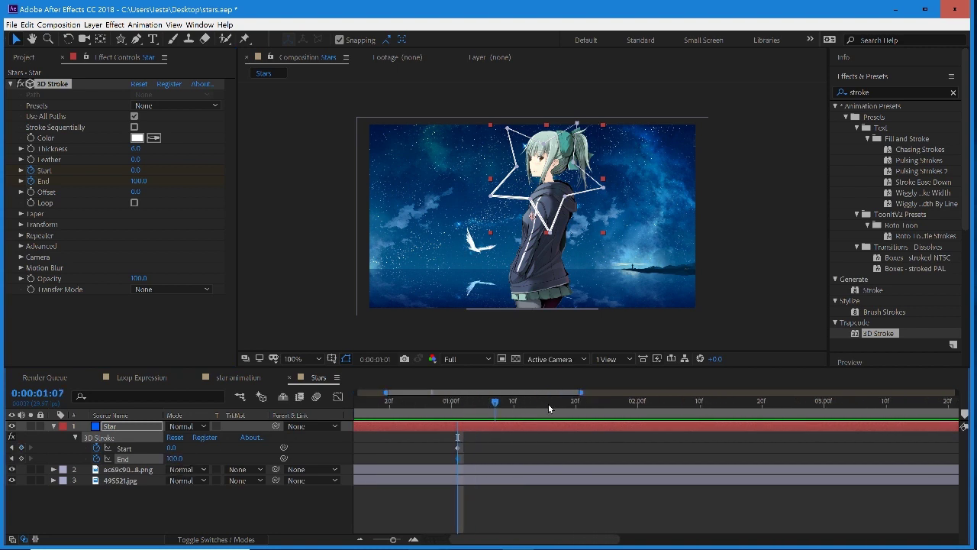
left_click_drag(548, 409, 669, 416)
left_click_drag(582, 392, 706, 389)
left_click_drag(385, 391, 357, 392)
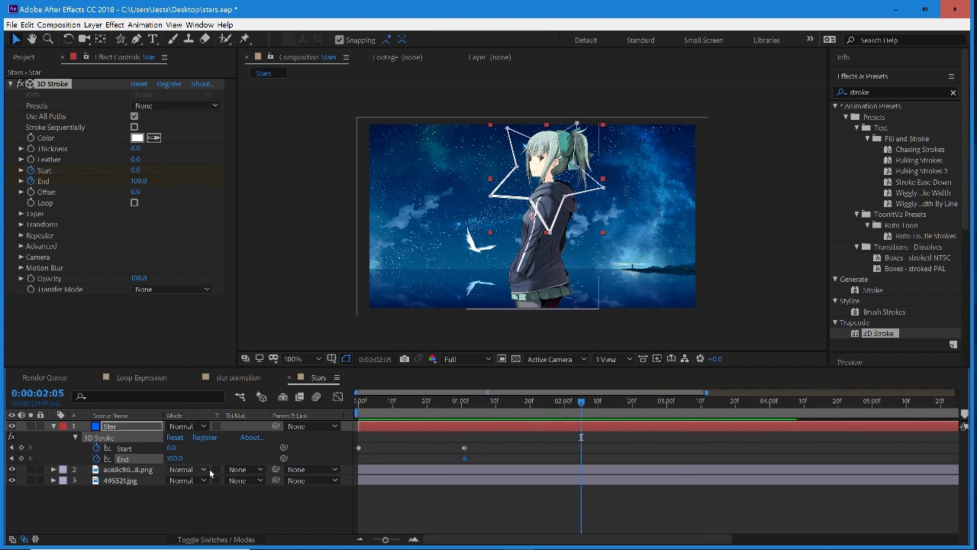
Set End to 0 at 2:05 and preview the star drawing on and erasing
left_click(174, 458)
type("0")
key("Return")
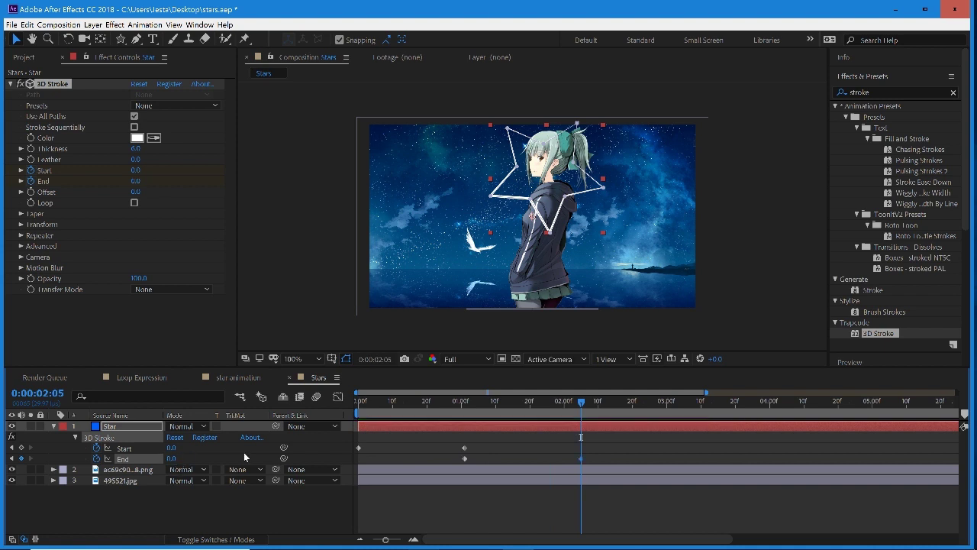
left_click_drag(578, 402, 342, 423)
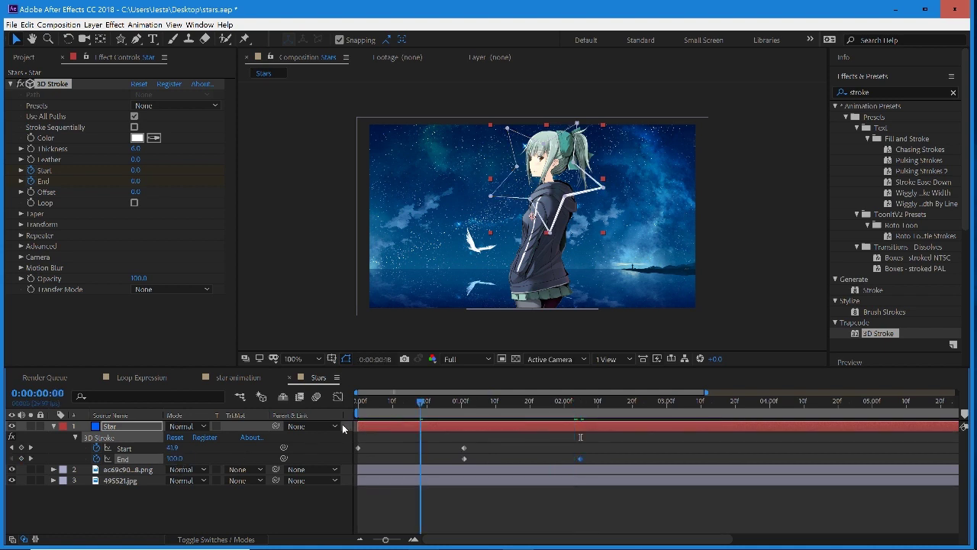
key("space")
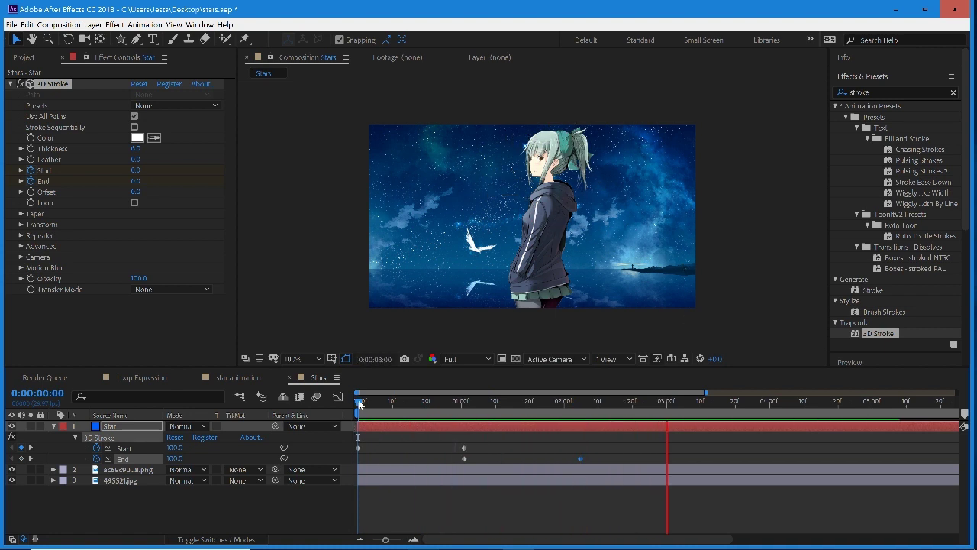
key("space")
key("space")
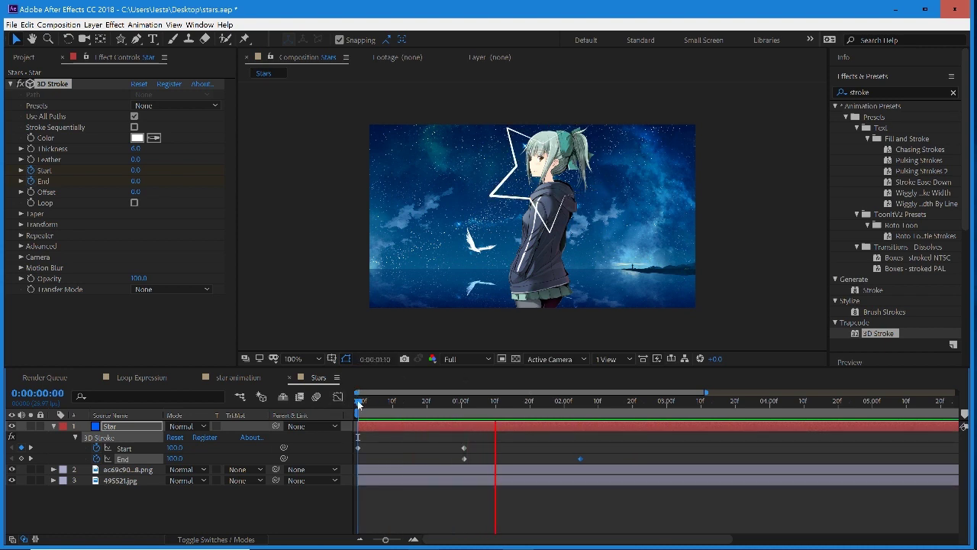
key("space")
Apply Easy Ease to all Start and End keyframes and preview the result
left_click_drag(640, 445, 361, 444)
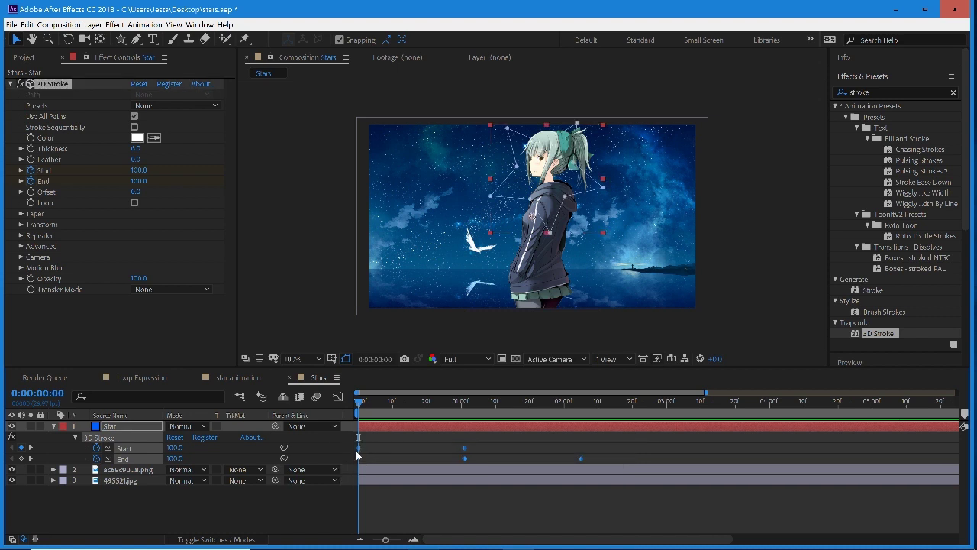
right_click(359, 448)
mouse_move(397, 443)
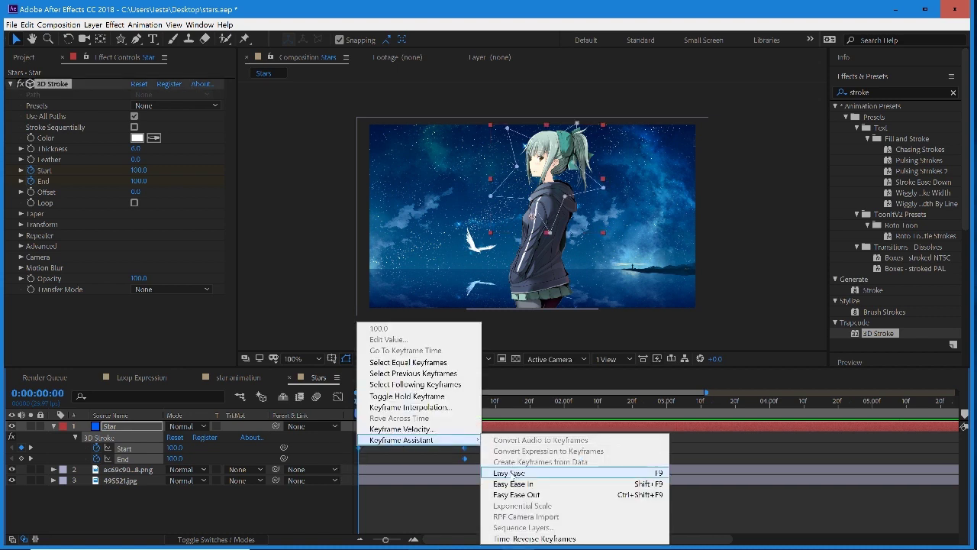
left_click(527, 472)
left_click(615, 446)
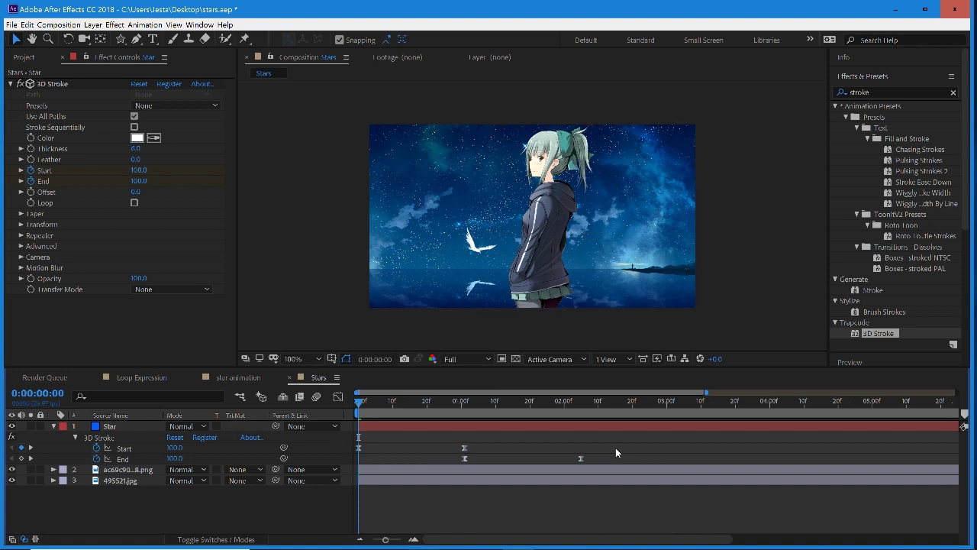
key("space")
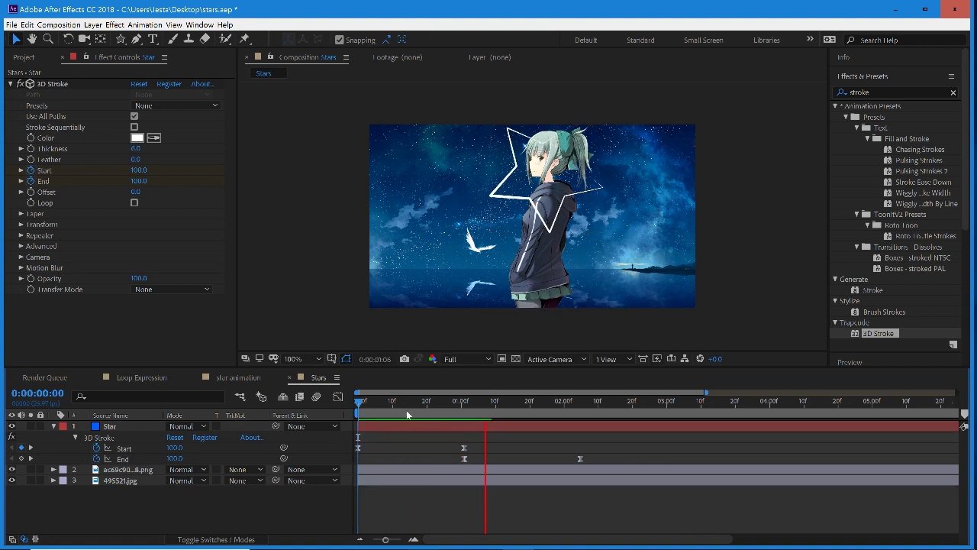
left_click(359, 412)
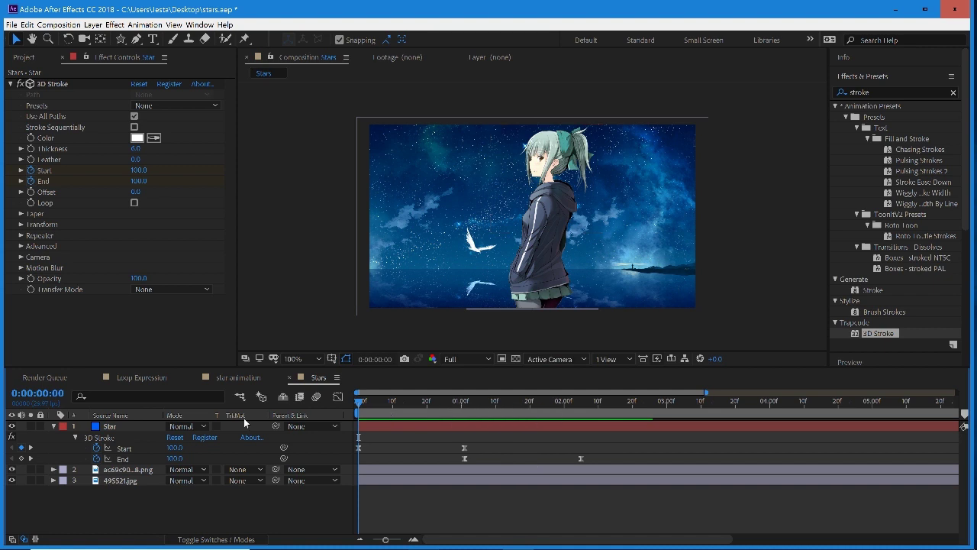
Add an End keyframe at frame 0 and a Start keyframe at 2:05
left_click(21, 458)
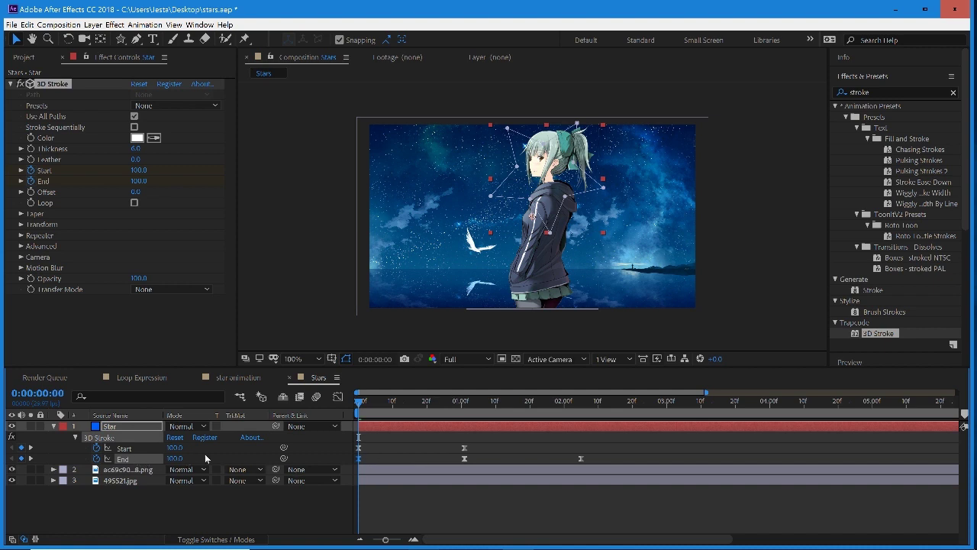
left_click_drag(394, 410, 581, 428)
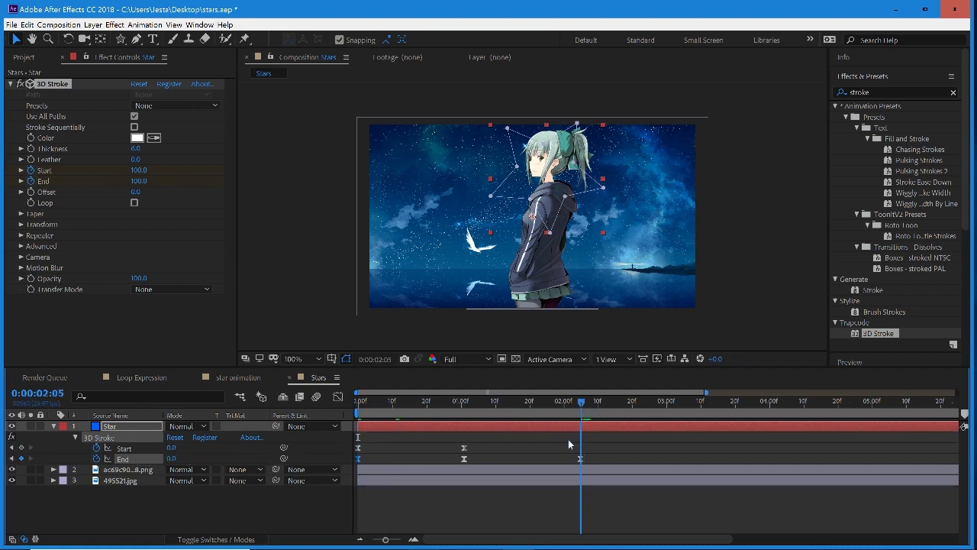
left_click(21, 448)
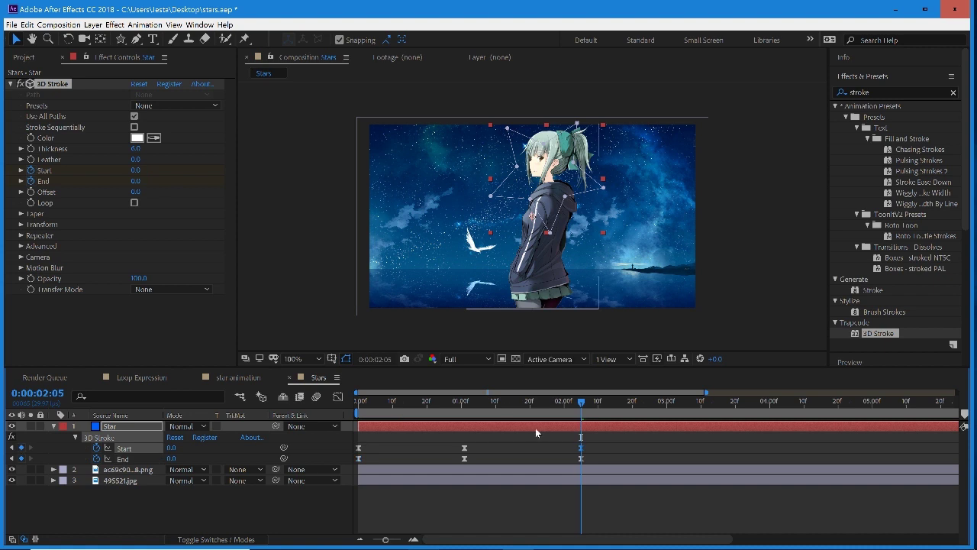
left_click(363, 408)
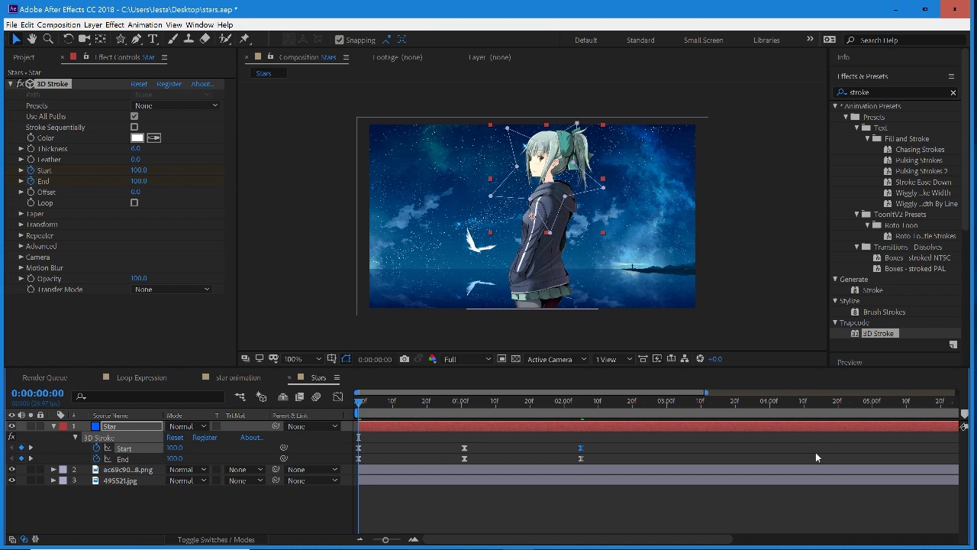
left_click(359, 458)
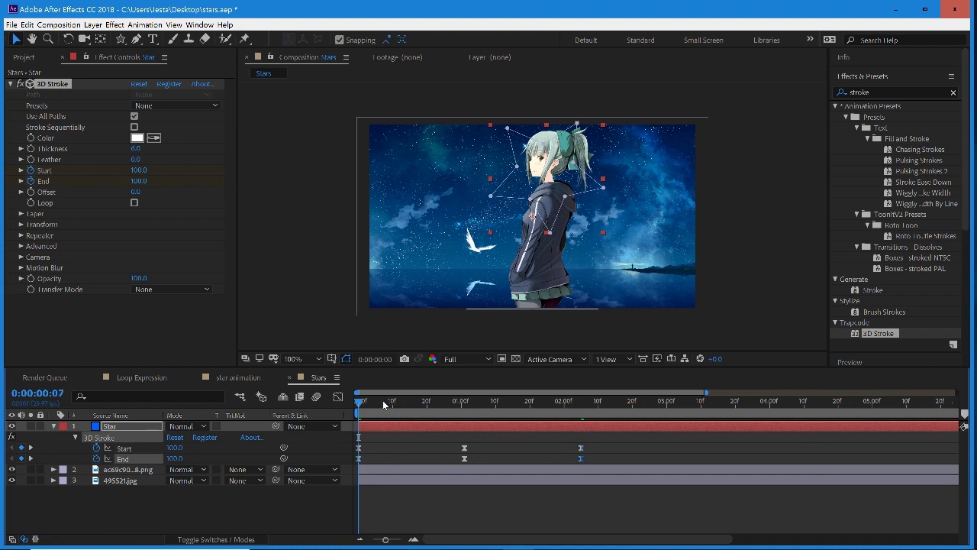
left_click_drag(384, 405, 329, 420)
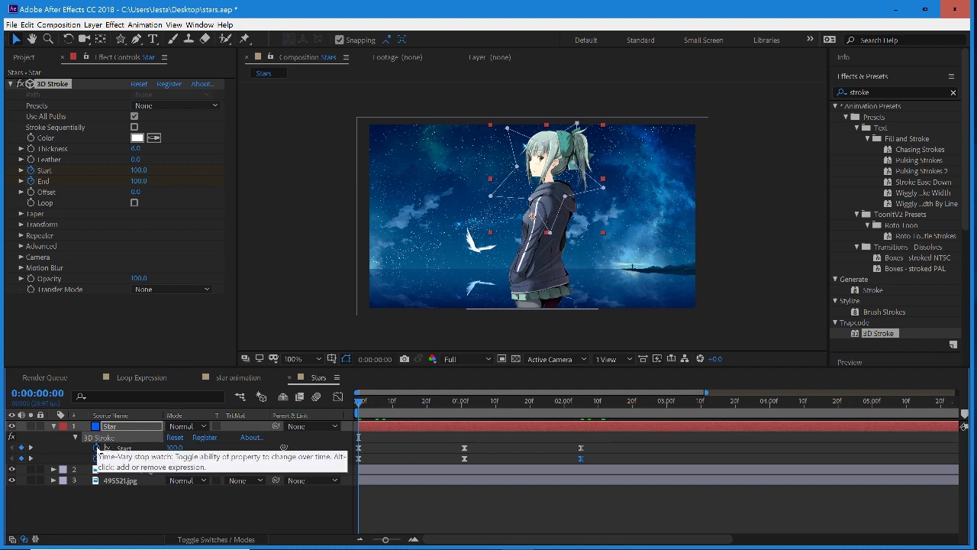
Give both the Start and End properties a loopOut(); expression
left_click(98, 447, "alt")
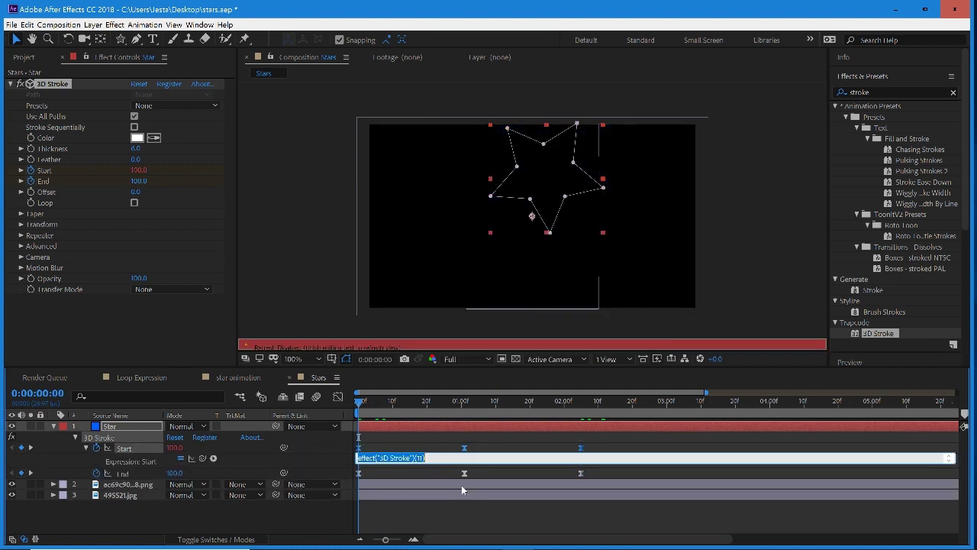
key("BackSpace")
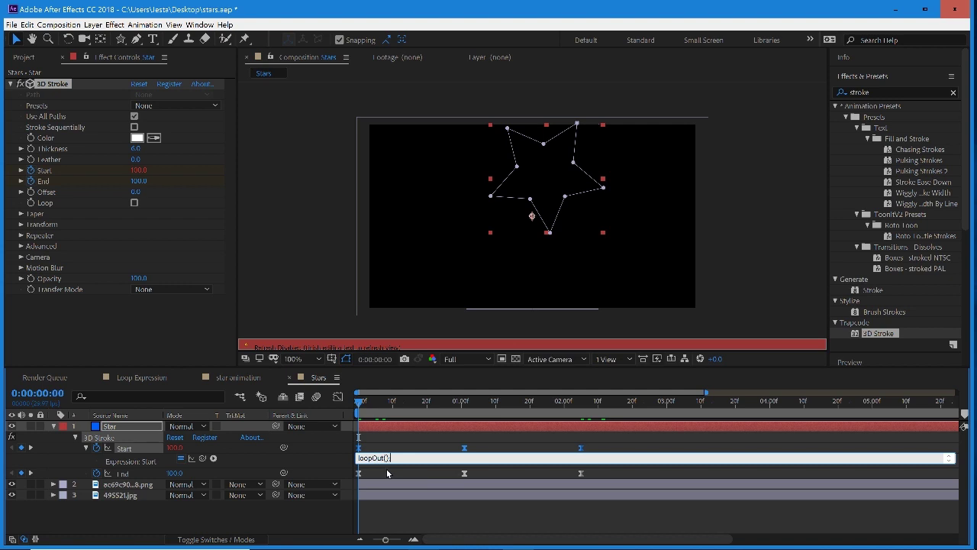
left_click_drag(397, 458, 333, 456)
key("ctrl+c")
left_click(423, 481)
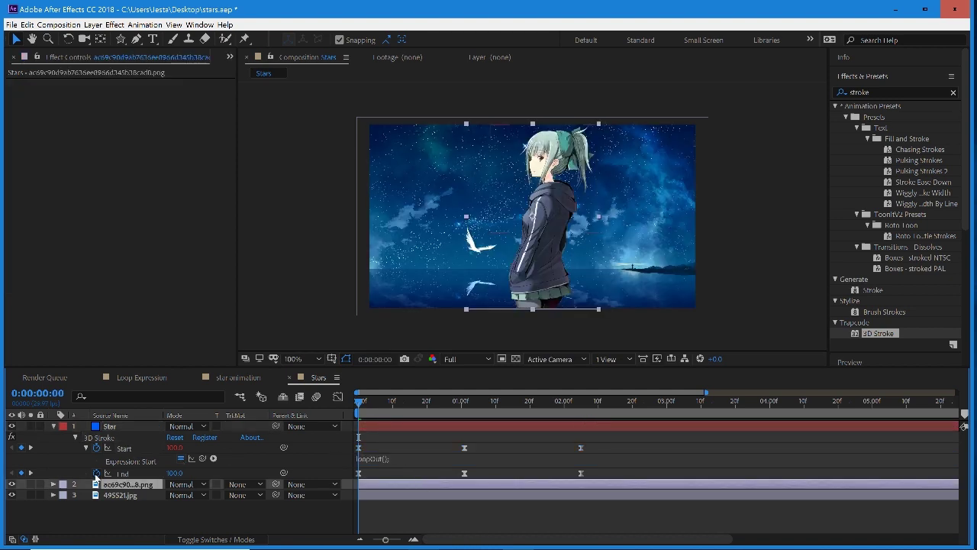
left_click(72, 465)
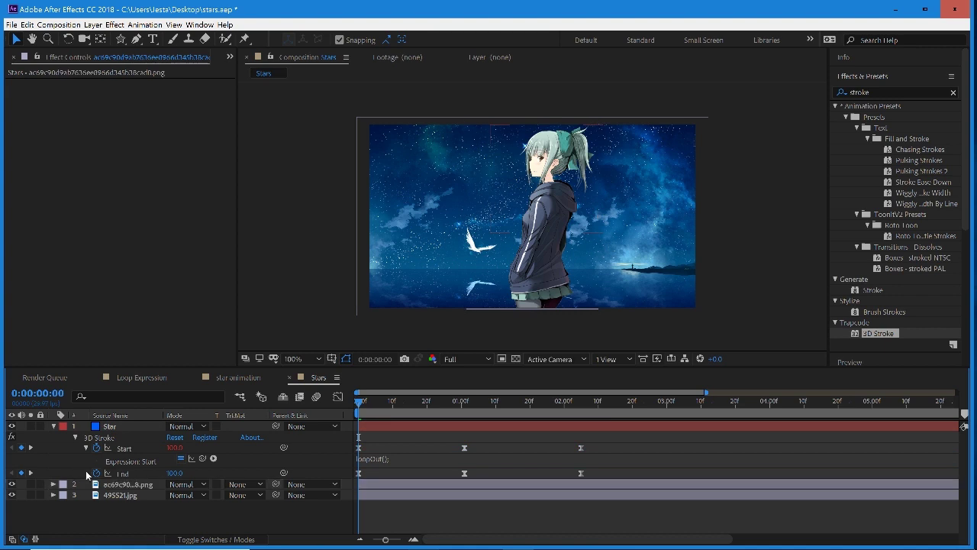
left_click(96, 473, "alt")
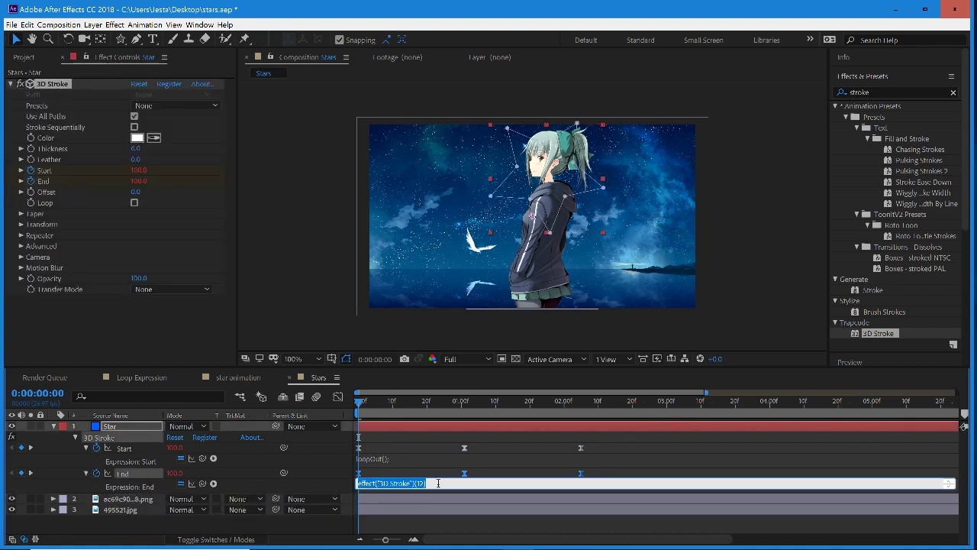
key("ctrl+v")
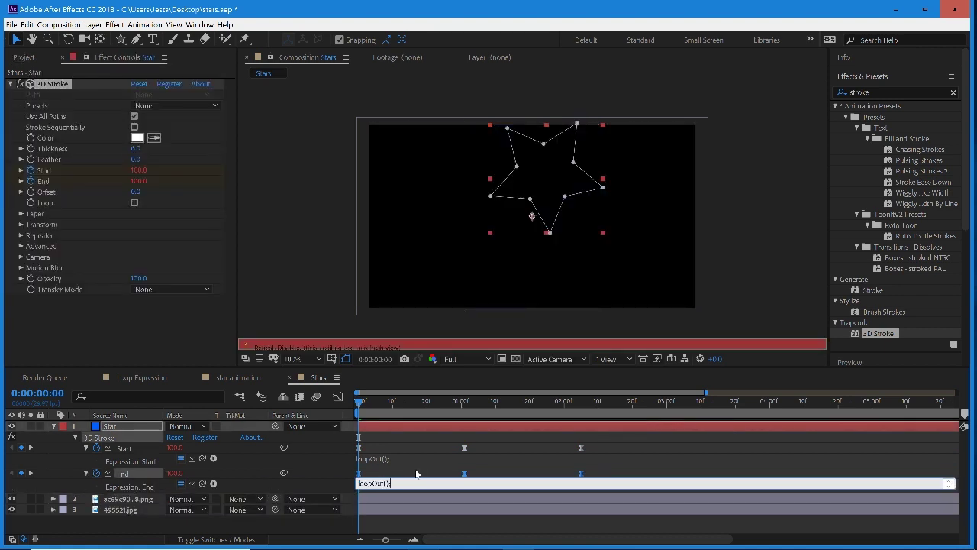
left_click(404, 488)
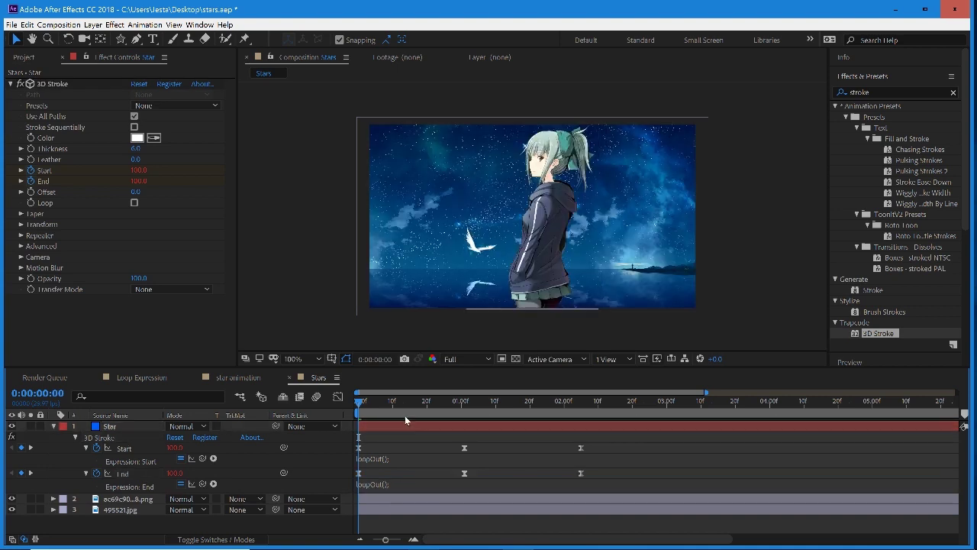
Move the Star layer below the girl image and preview it drawing behind her
key("space")
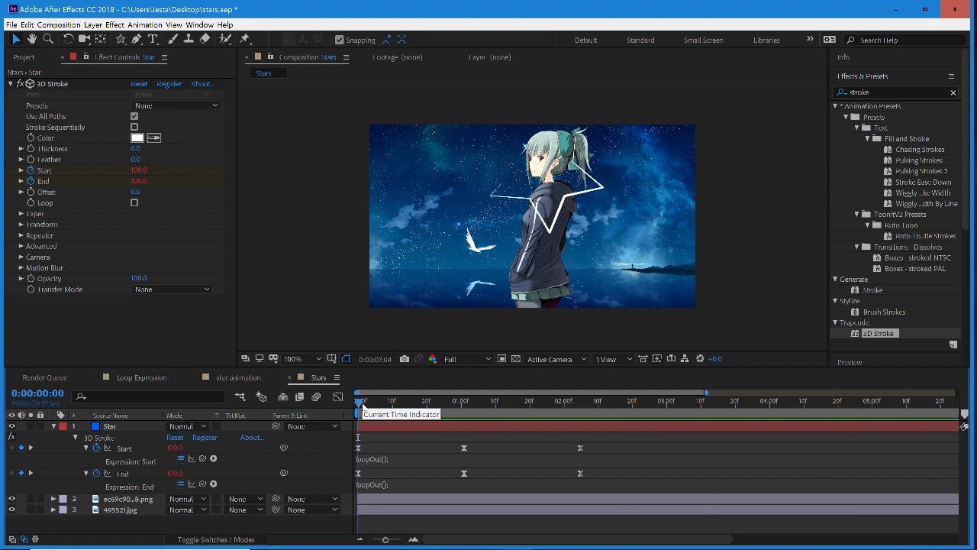
key("space")
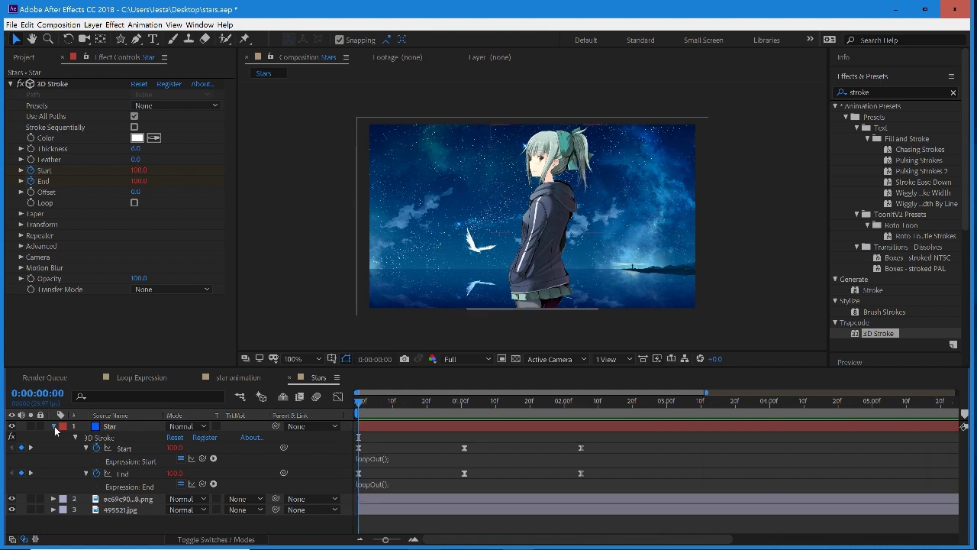
left_click(54, 426)
left_click(426, 428)
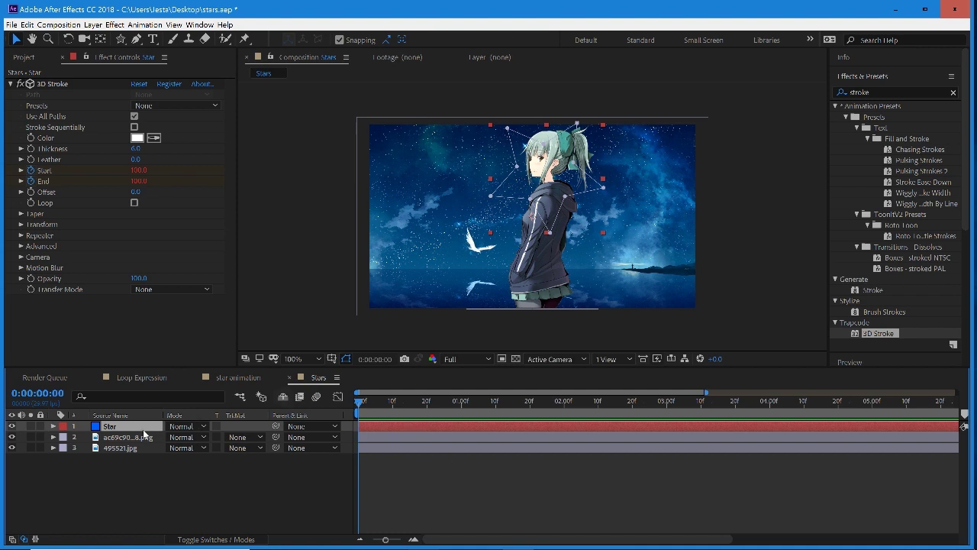
left_click_drag(143, 429, 139, 440)
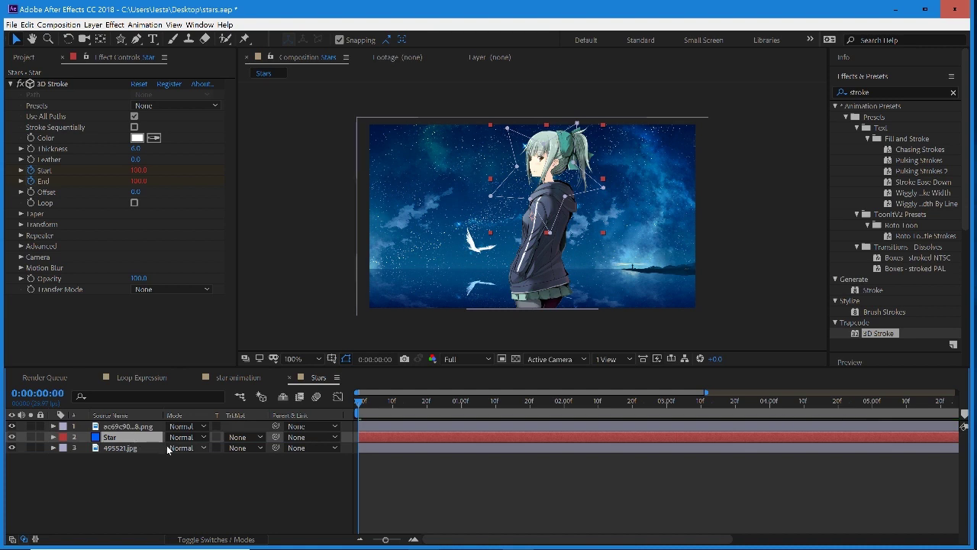
key("space")
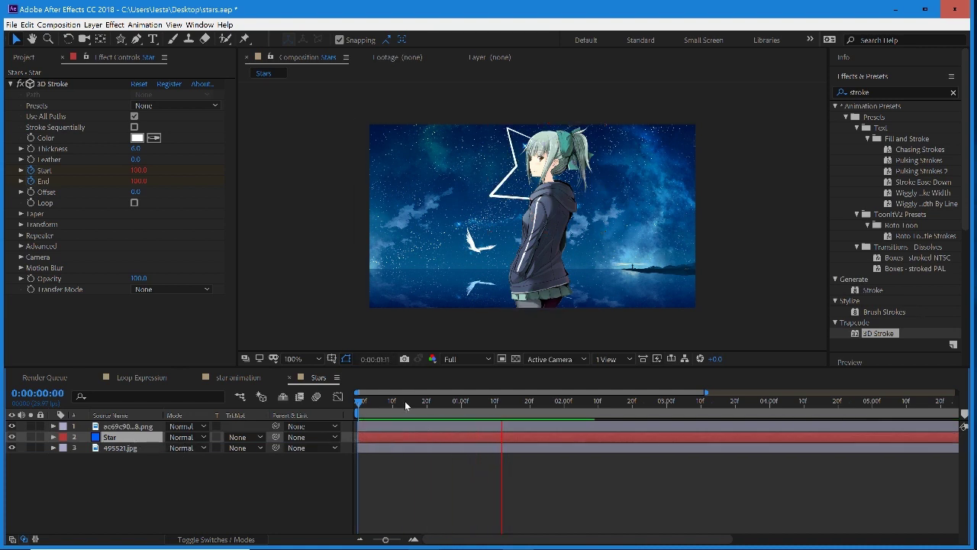
left_click(357, 405)
Duplicate the Star layer with Ctrl+D
left_click(252, 515)
left_click(138, 439)
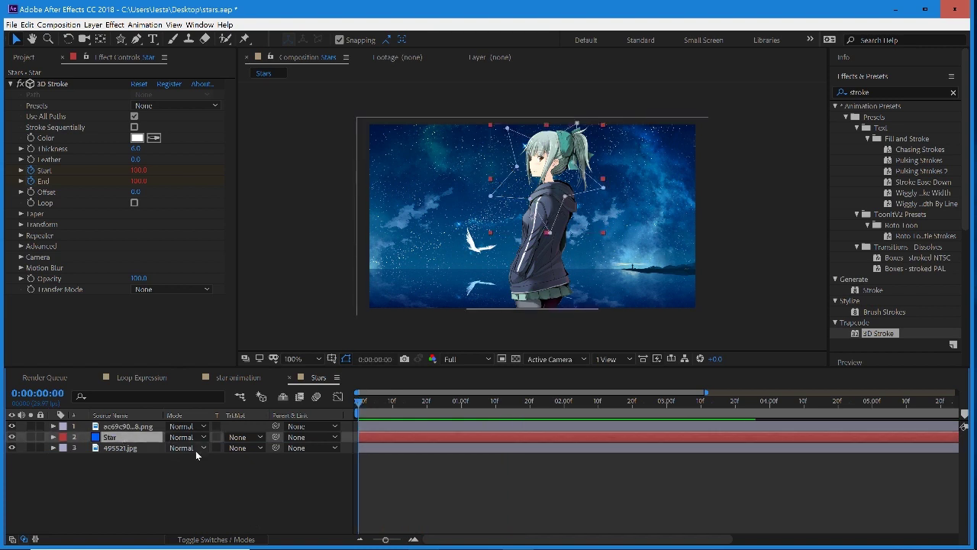
key("ctrl+d")
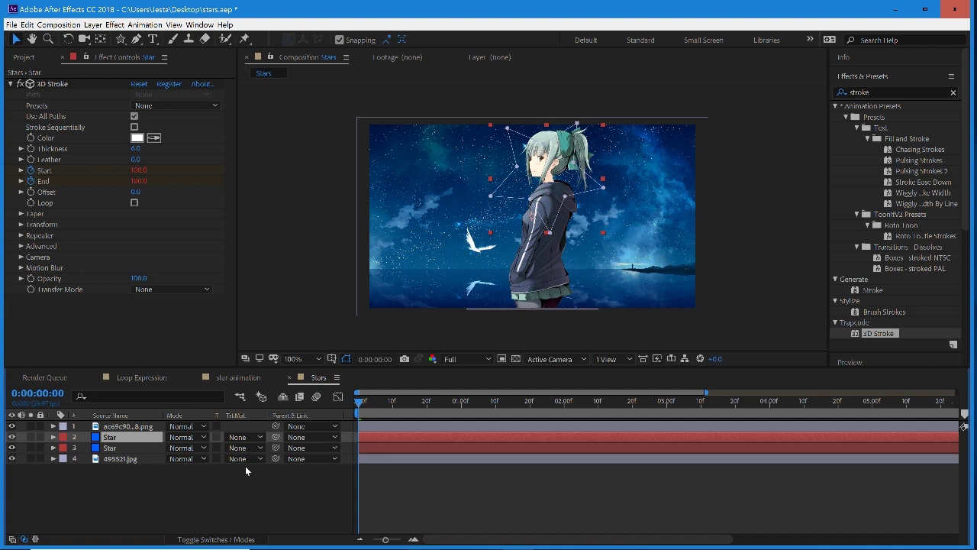
Scale the duplicate star to 50%, move it to 312, 465 and rotate it about 161°
key("p")
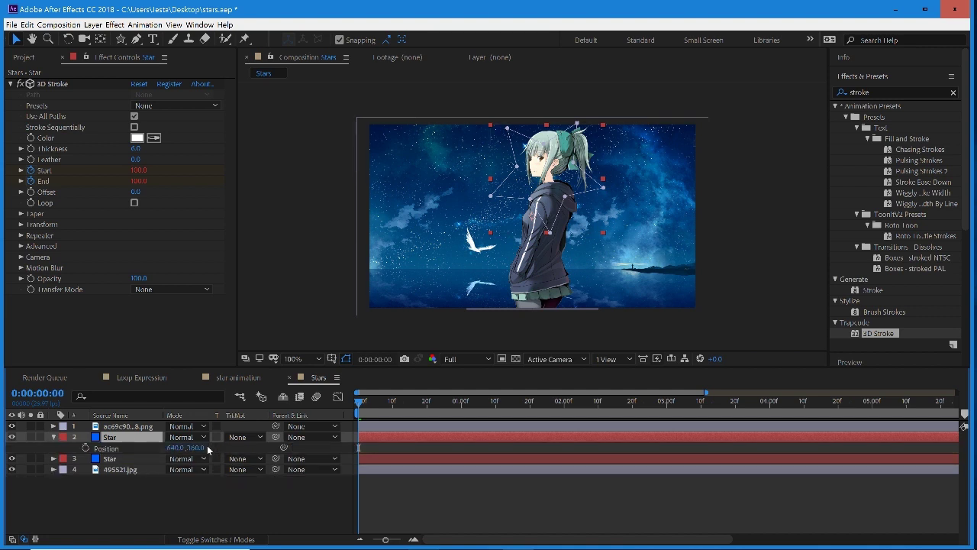
key("shift+s")
key("shift+r")
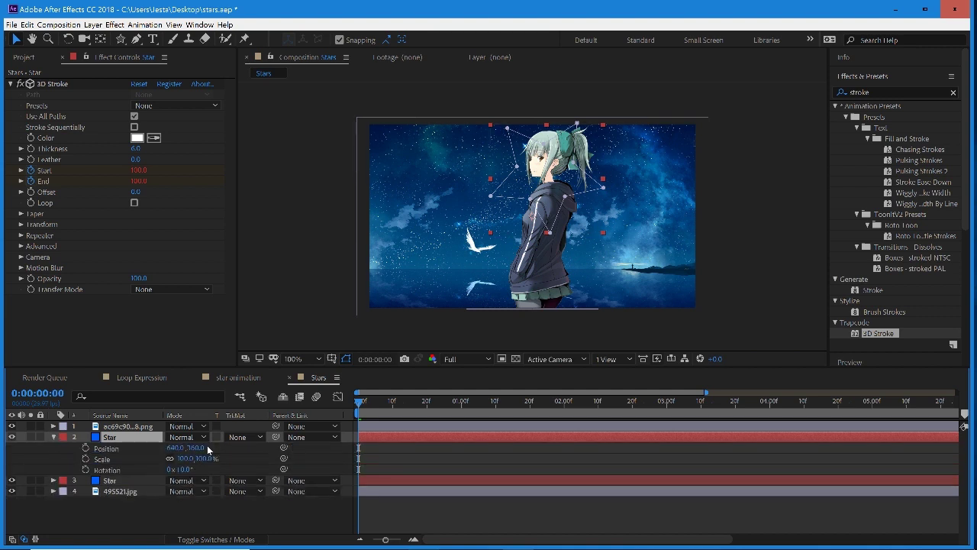
left_click_drag(175, 447, 2, 477)
left_click_drag(191, 447, 270, 430)
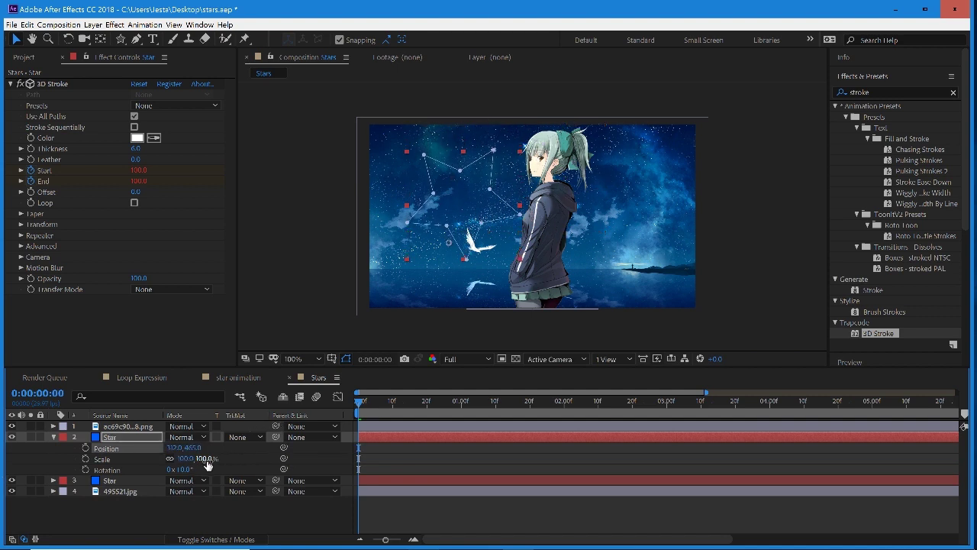
left_click_drag(210, 458, 175, 458)
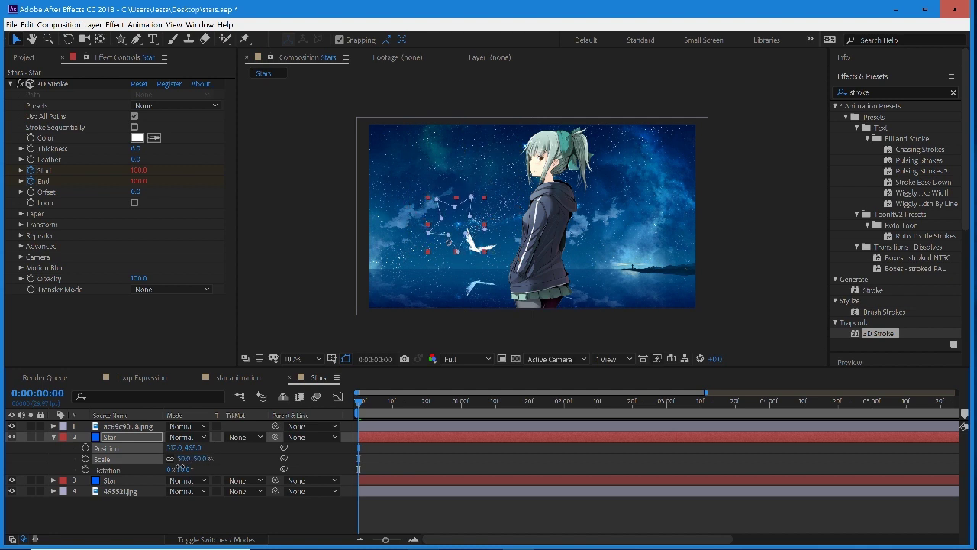
left_click(395, 405)
left_click_drag(396, 407, 417, 405)
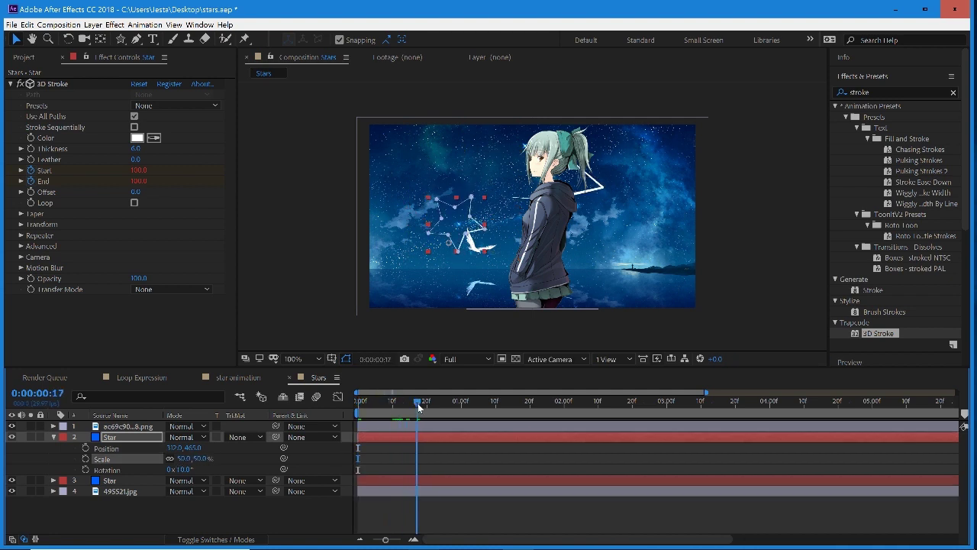
left_click_drag(182, 468, 219, 461)
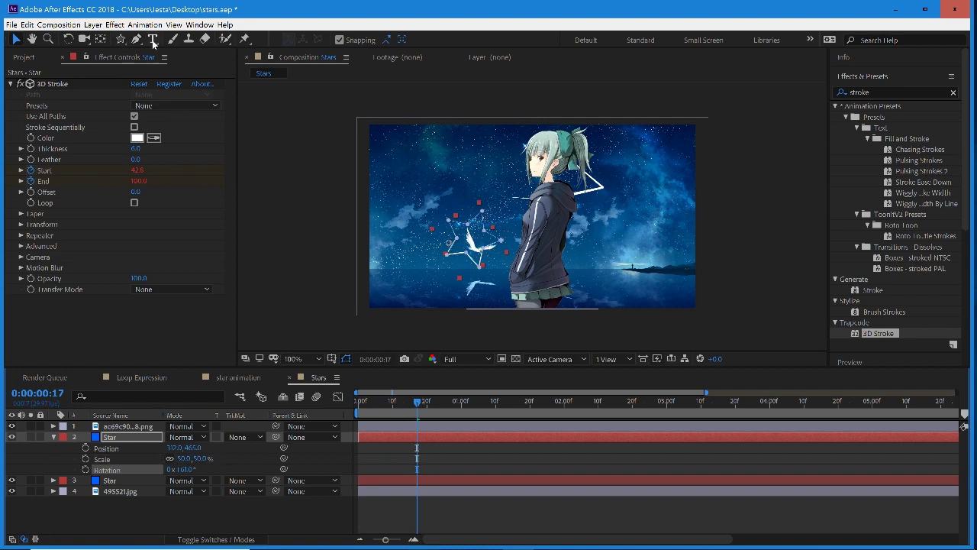
Move the small star up into the upper-left sky above the clouds
left_click(101, 39)
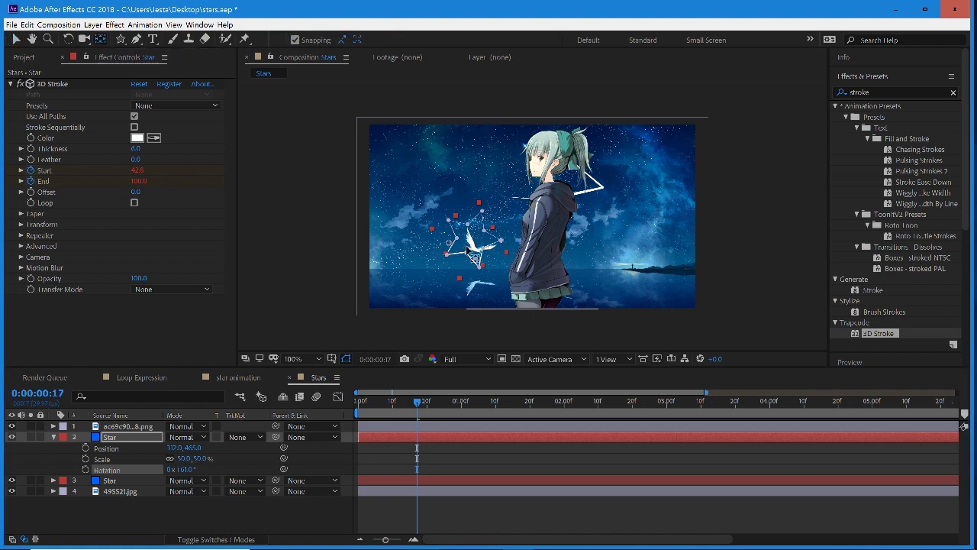
left_click_drag(455, 256, 470, 240)
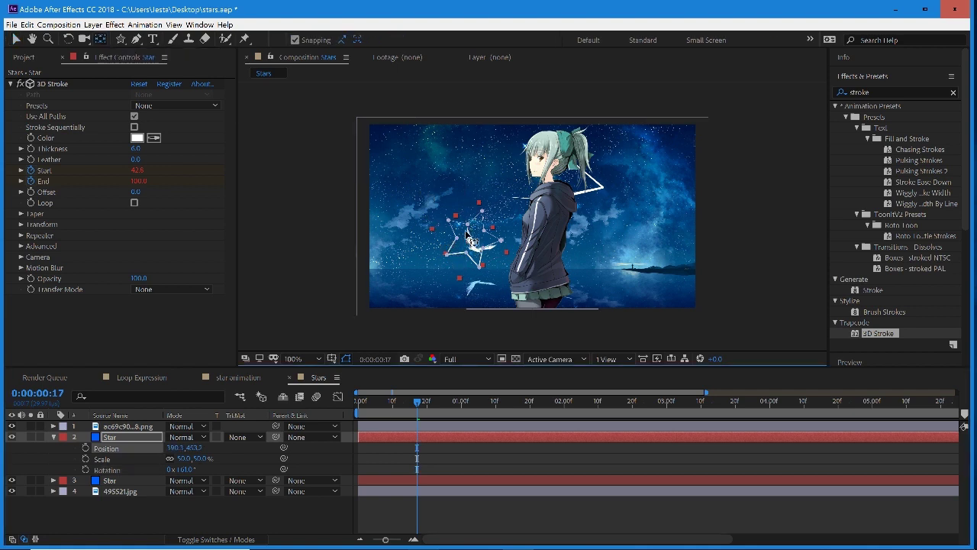
key("ctrl+z")
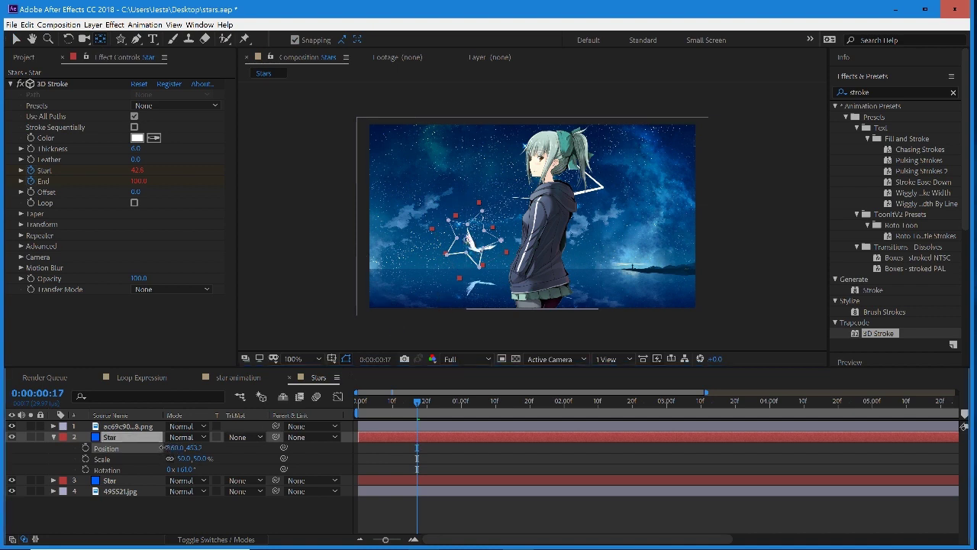
left_click_drag(175, 447, 190, 447)
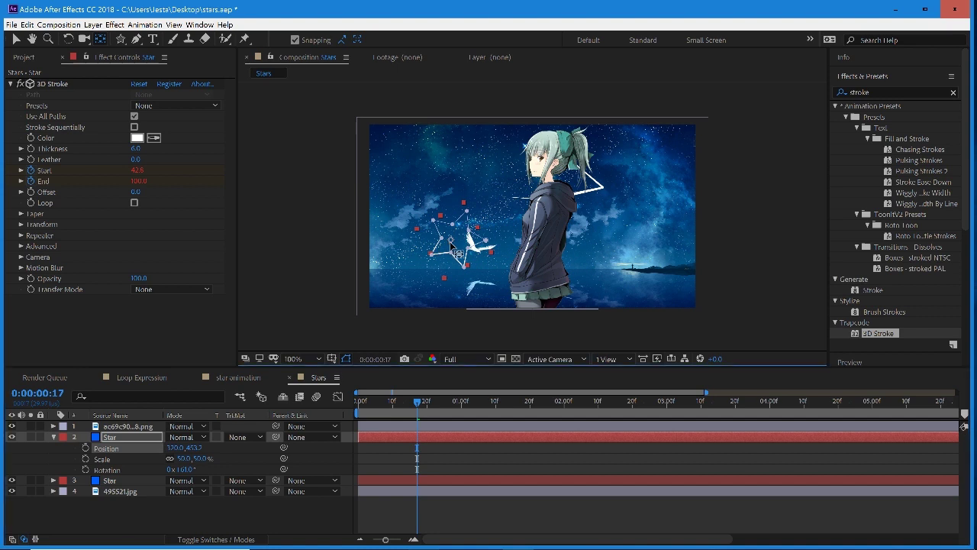
left_click_drag(457, 241, 356, 336)
left_click_drag(214, 474, 182, 471)
left_click(126, 440)
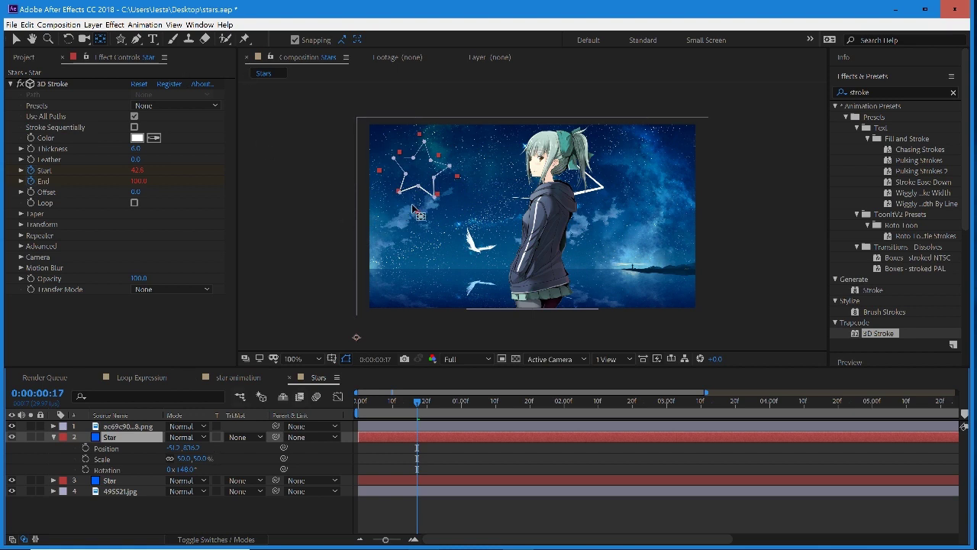
left_click_drag(355, 338, 431, 254)
Settle the star at 191, 189 and rotate it to about 167°
left_click(439, 231)
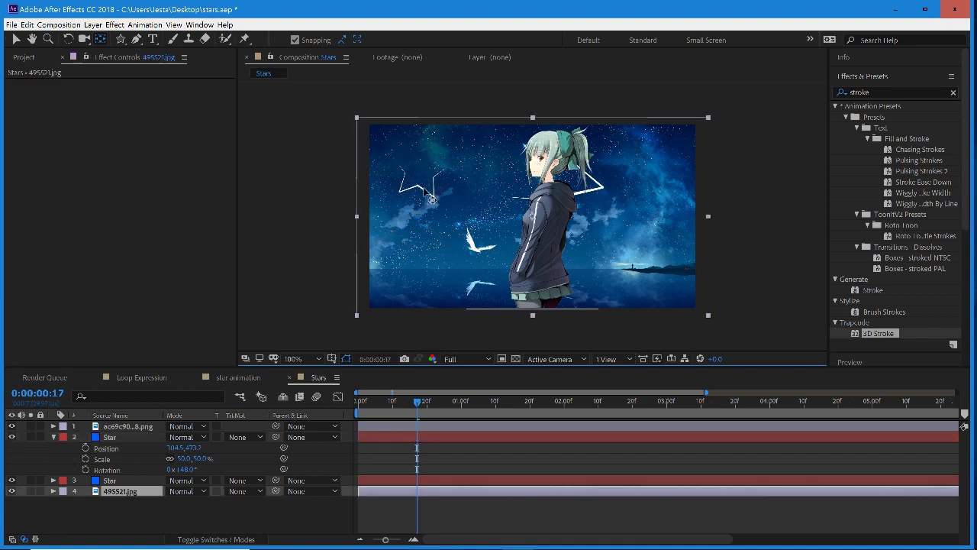
left_click(424, 189)
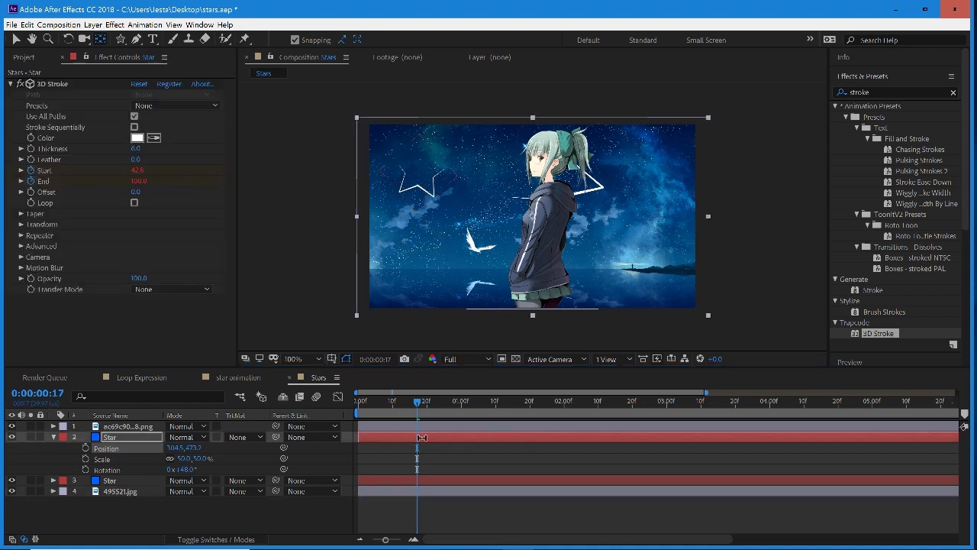
left_click_drag(446, 241, 419, 177)
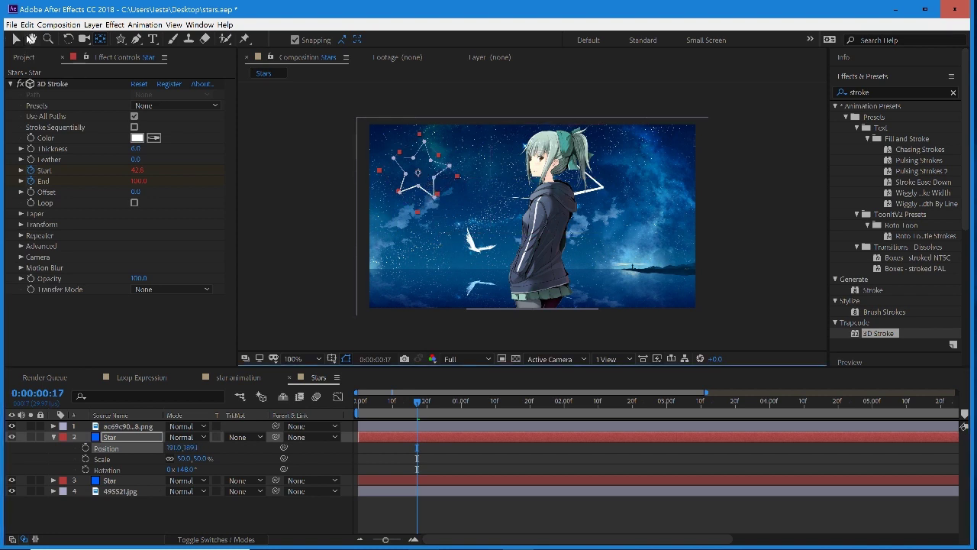
left_click(16, 38)
left_click(315, 182)
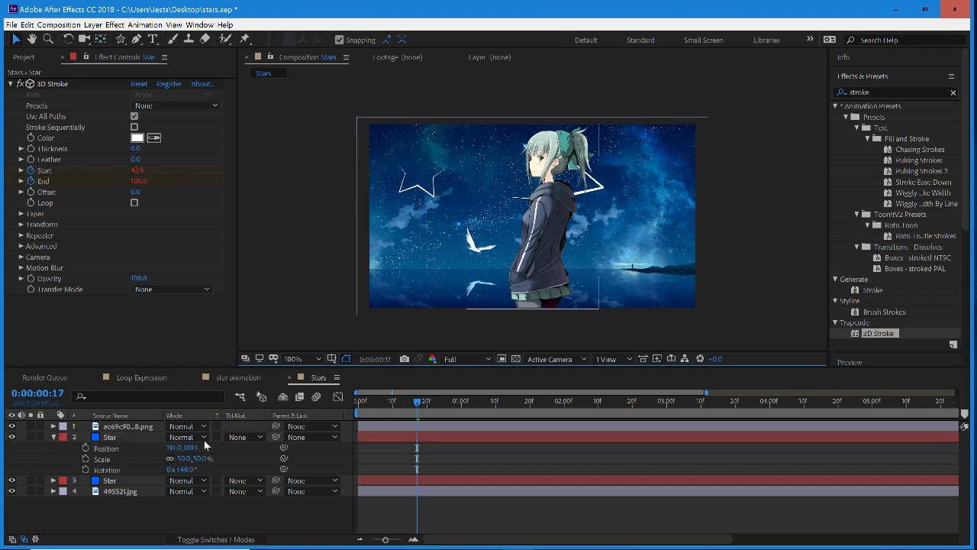
left_click(114, 437)
left_click_drag(181, 469, 189, 456)
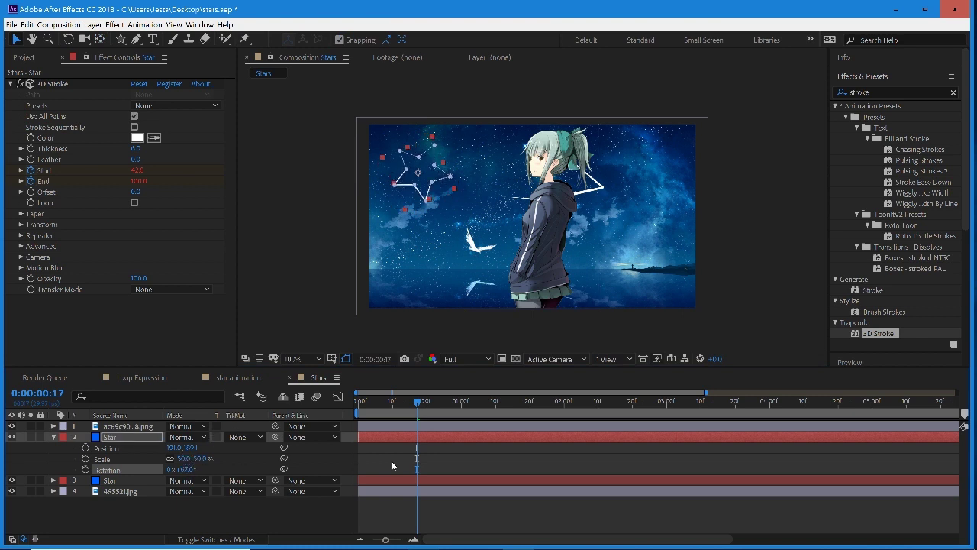
left_click_drag(418, 407, 392, 407)
Duplicate the Star layer, move the copy lower in the sky, rotate it, and scale it to 30%
key("ctrl+d")
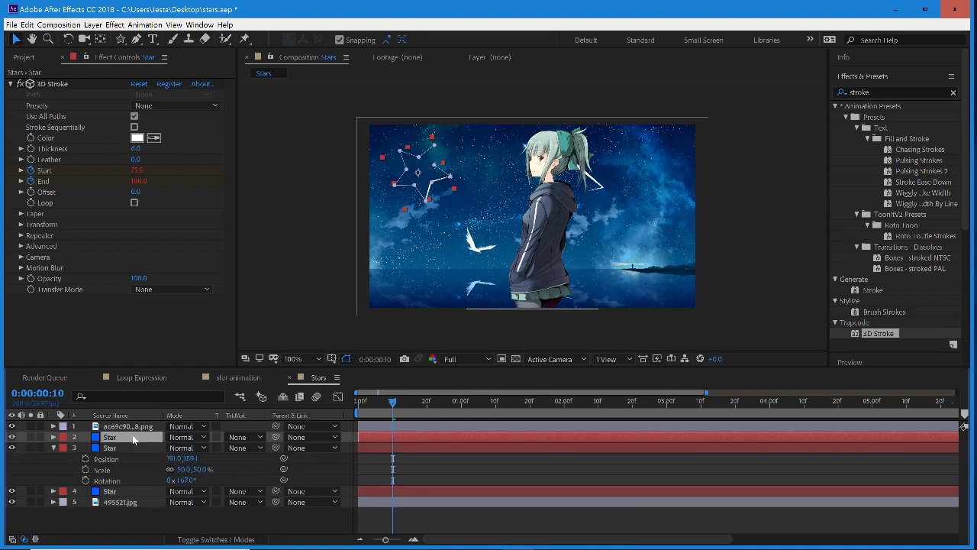
key("p")
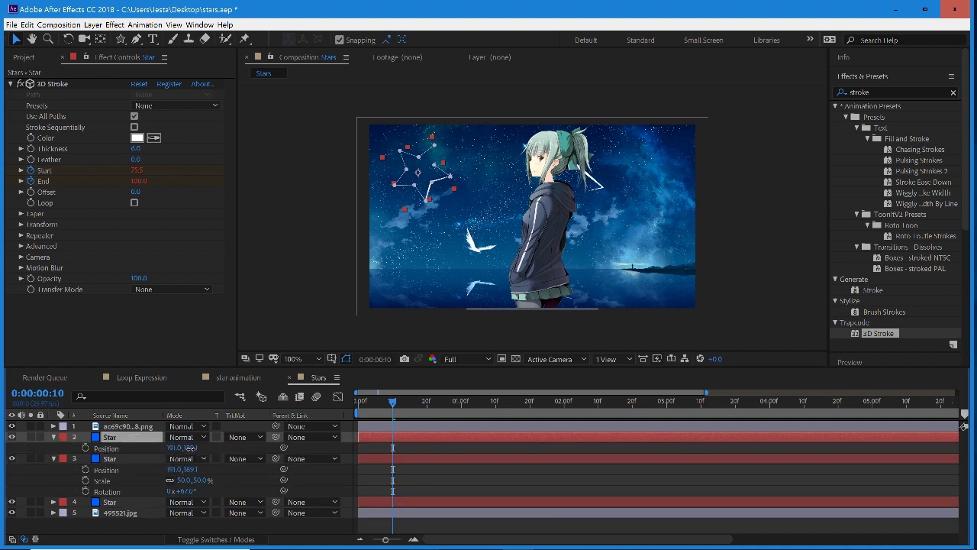
left_click_drag(193, 448, 389, 447)
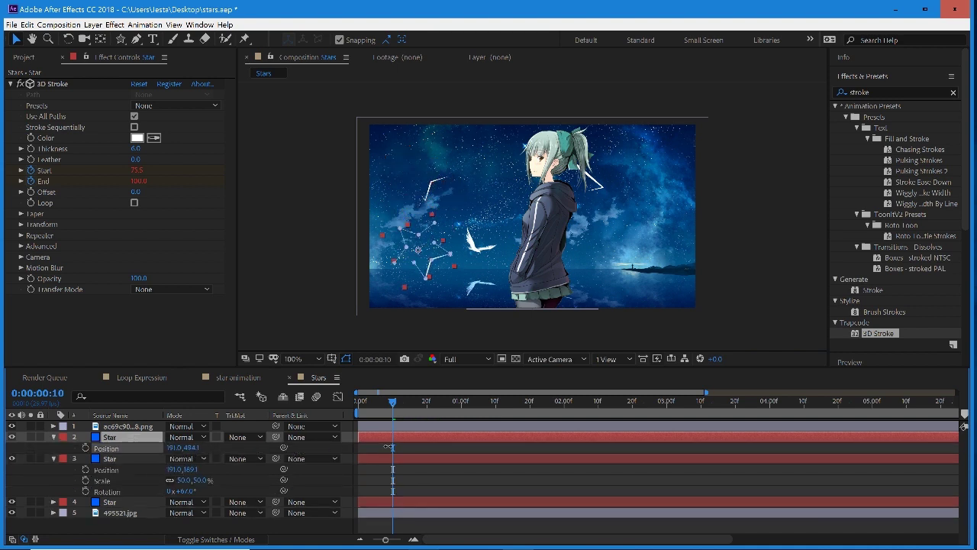
key("r")
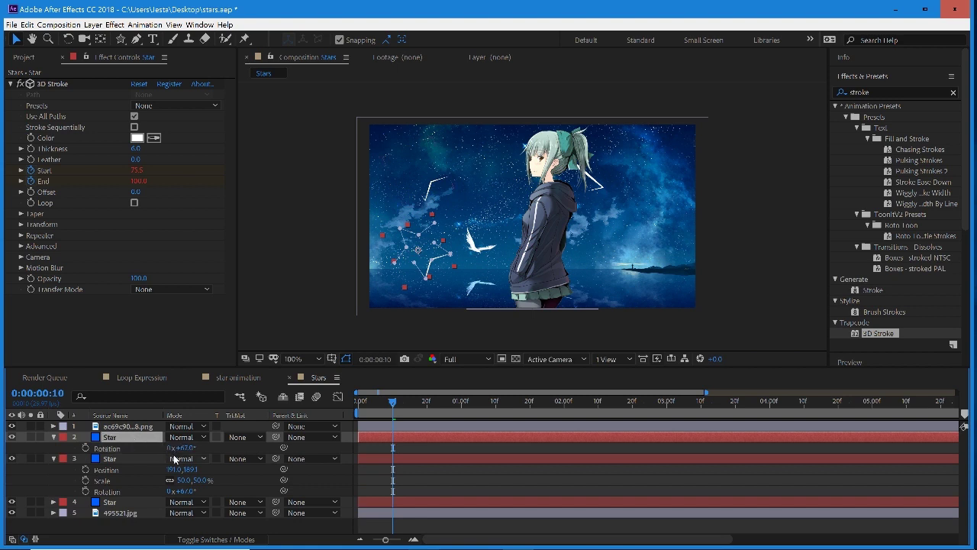
left_click_drag(193, 451, 231, 441)
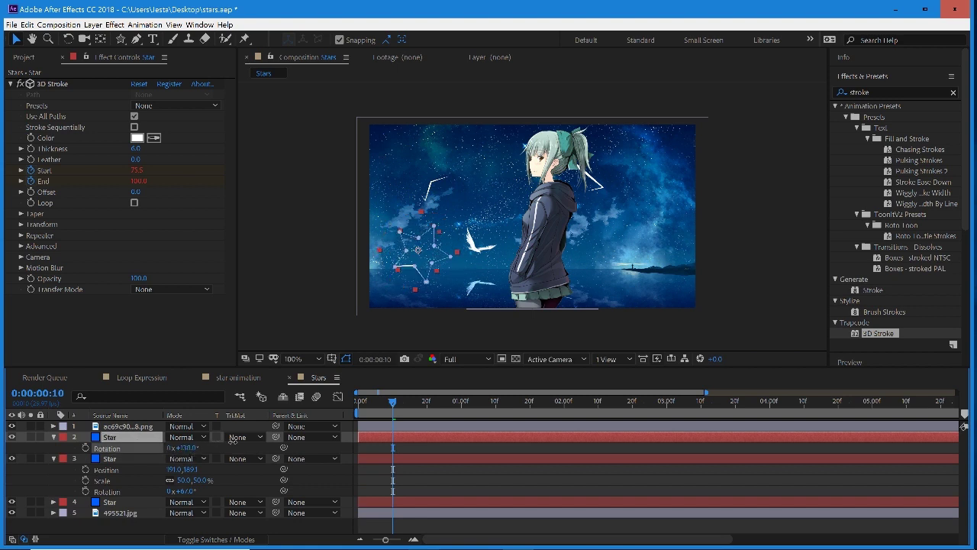
left_click(184, 447)
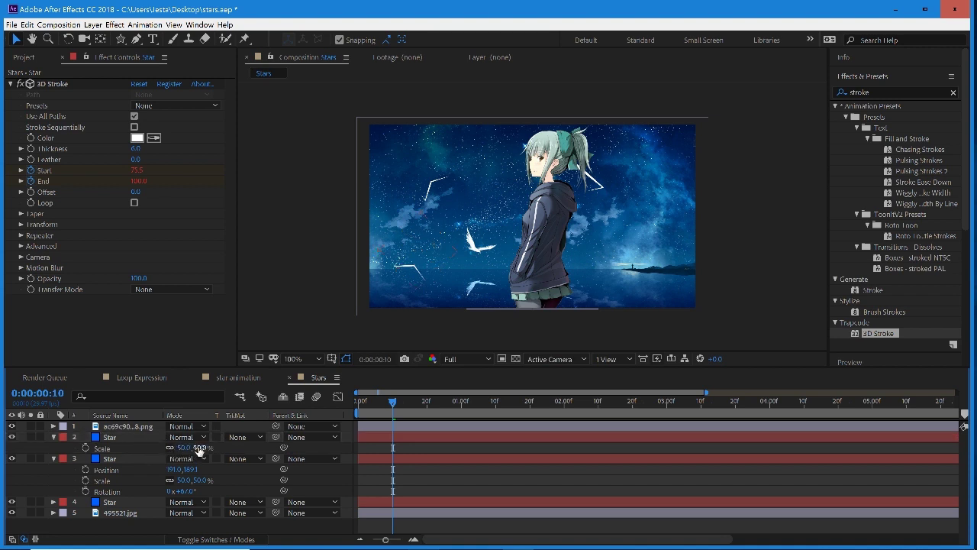
type("25")
key("Return")
left_click_drag(188, 457, 194, 458)
Duplicate the small star, move it right to 1072, 494.1, rotate it to 243°, and preview
left_click(124, 441)
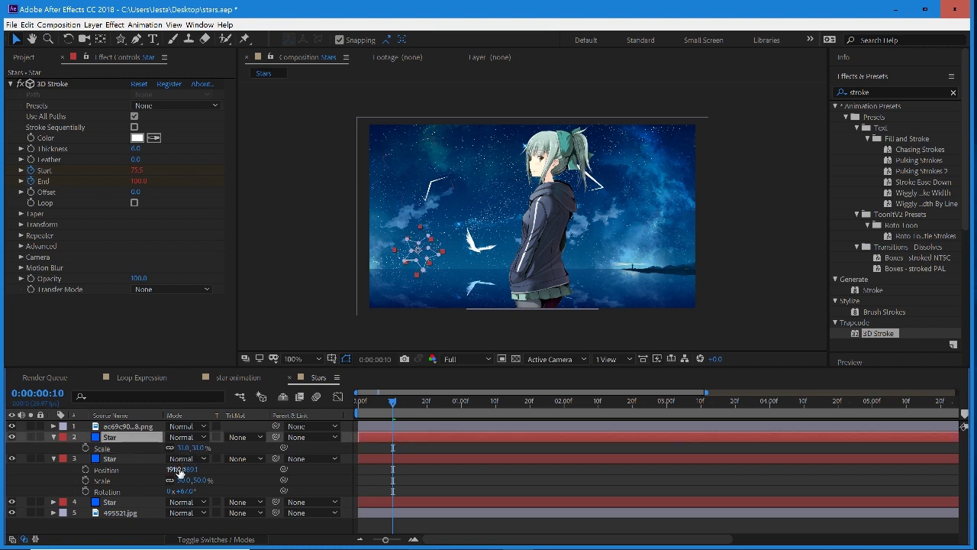
key("ctrl+d")
left_click(53, 468)
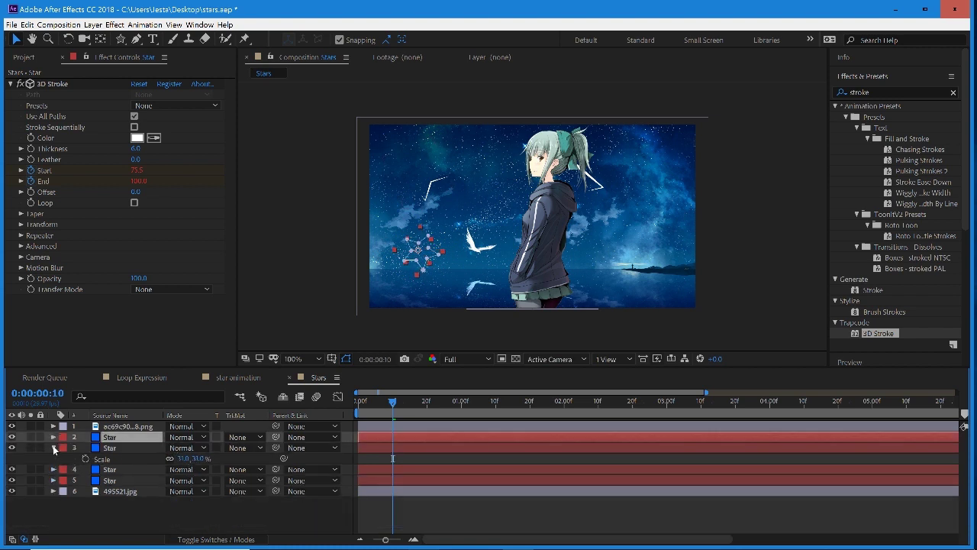
left_click(53, 447)
key("p")
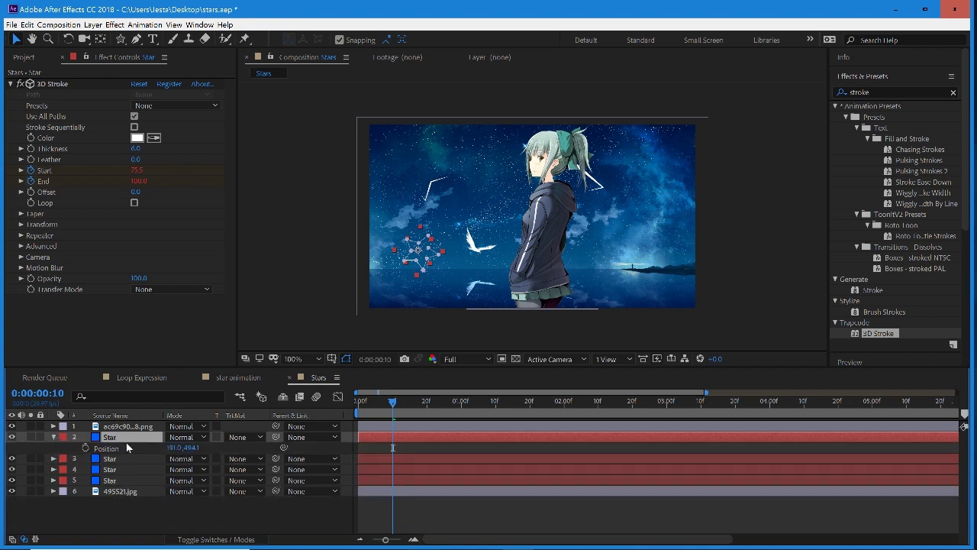
left_click_drag(170, 447, 736, 445)
key("Return")
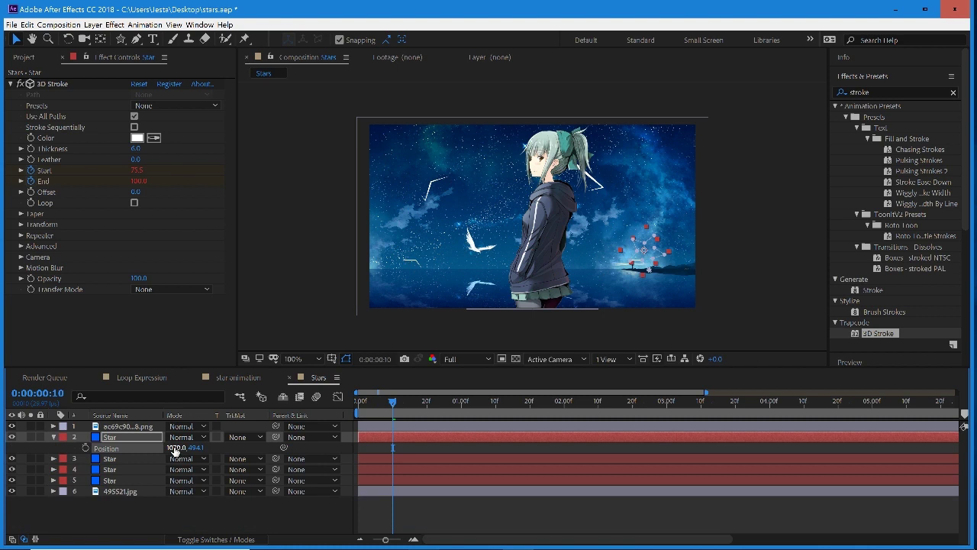
key("r")
left_click_drag(191, 447, 257, 446)
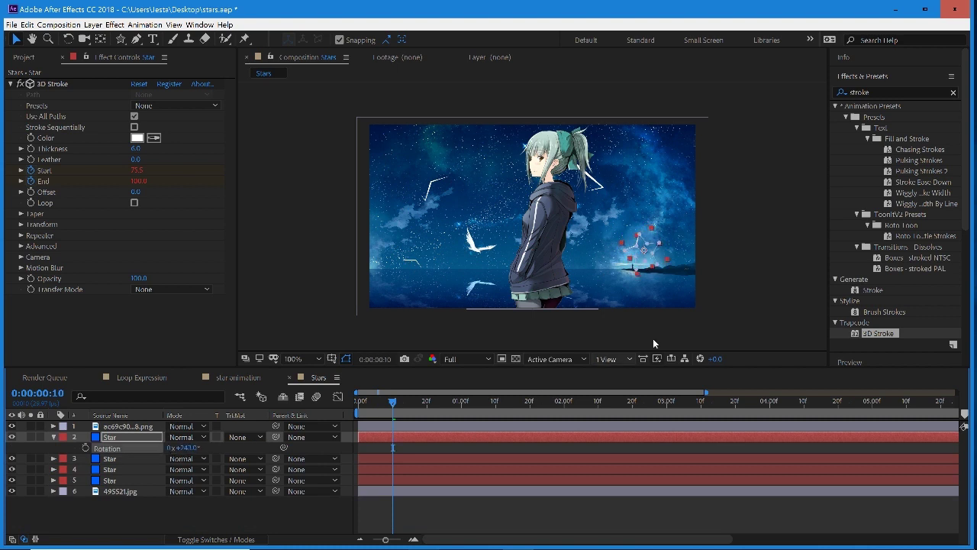
left_click(747, 300)
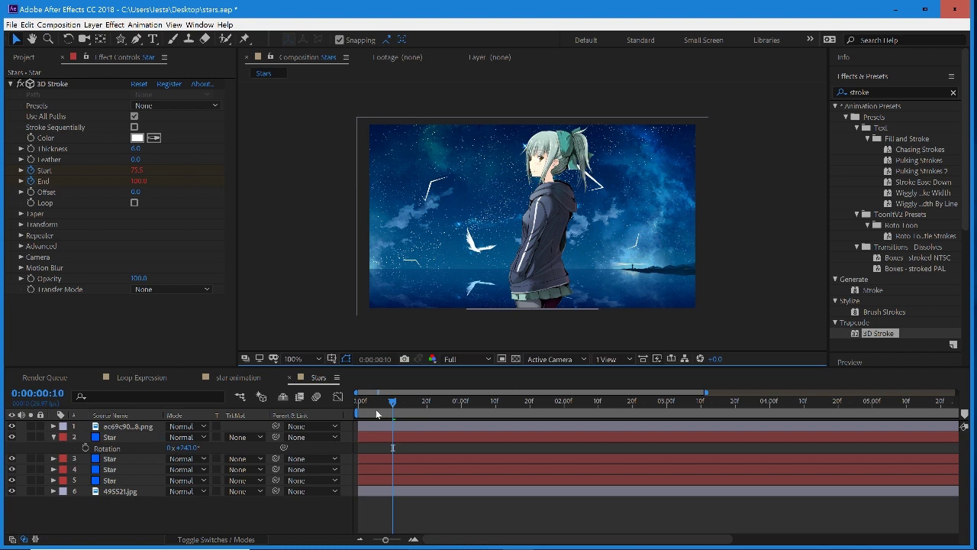
key("space")
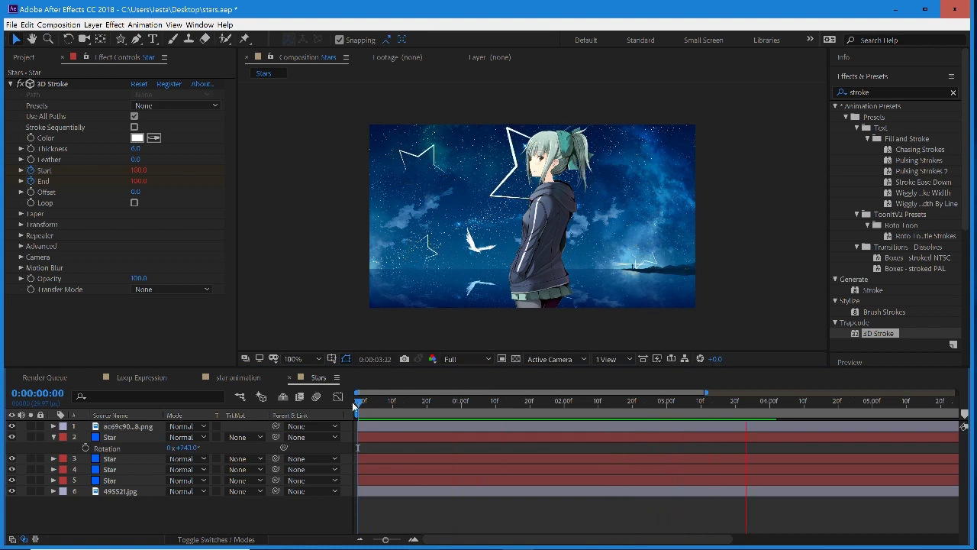
Stop the preview, collapse the second Star layer, and reveal its animated stroke keyframes
key("space")
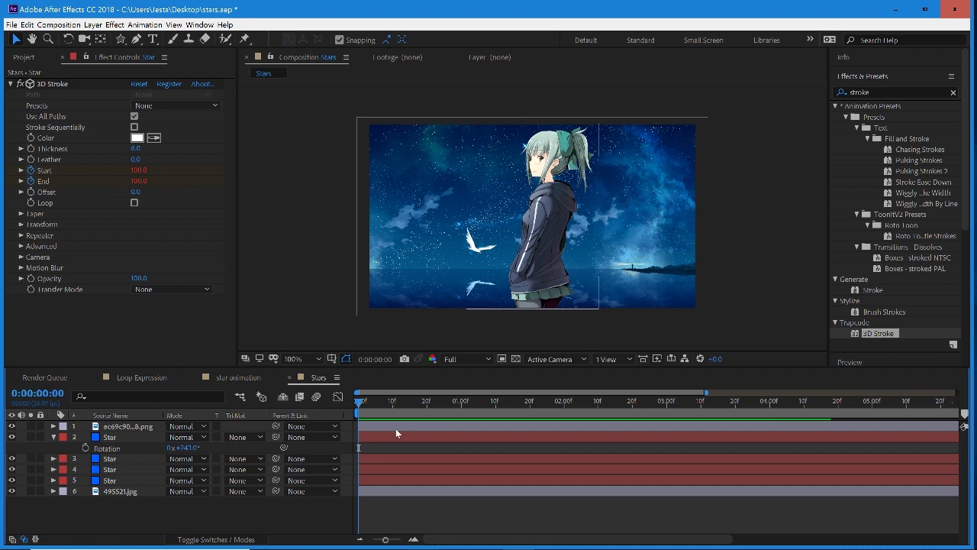
left_click(377, 437)
left_click(52, 438)
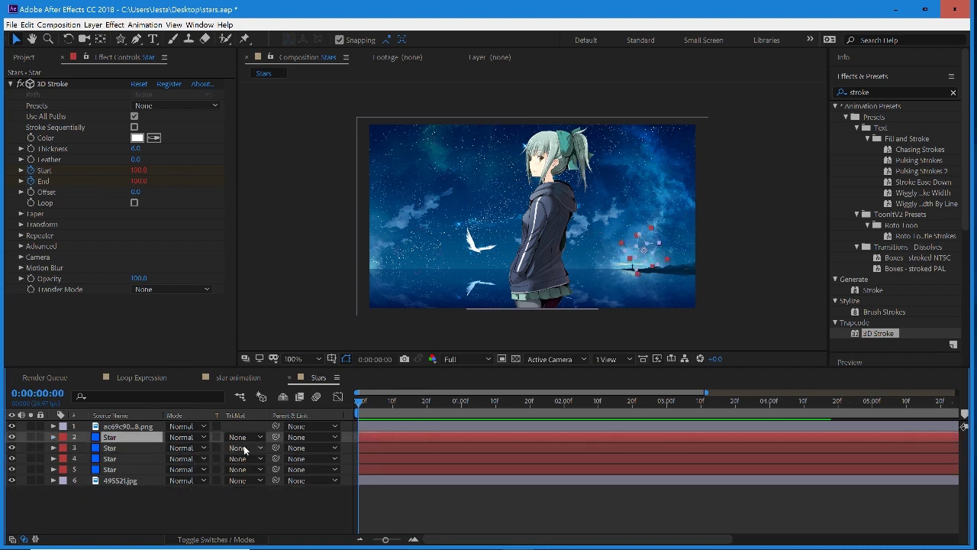
key("u")
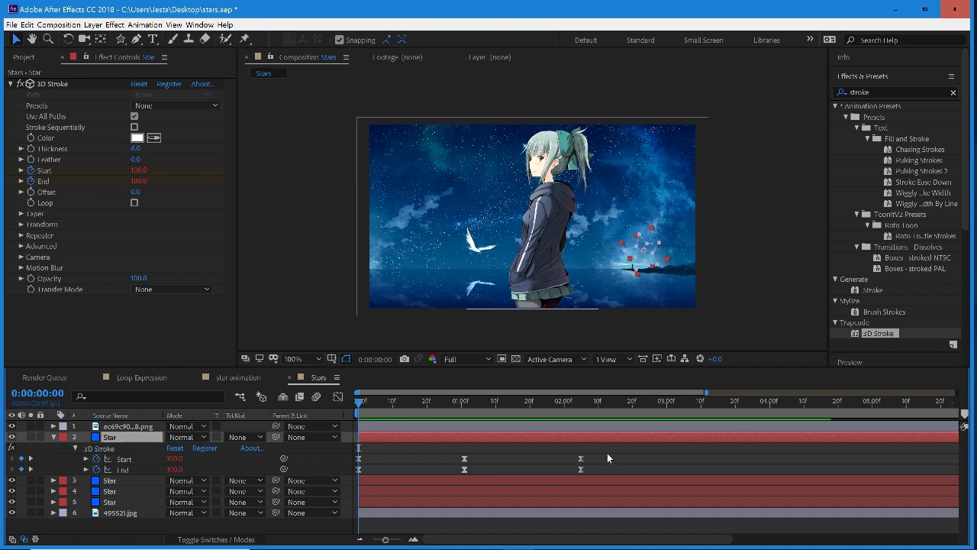
Select the second and third Star layers' 3D Stroke Start/End keyframes and shift the third layer's later
left_click_drag(607, 456, 529, 468)
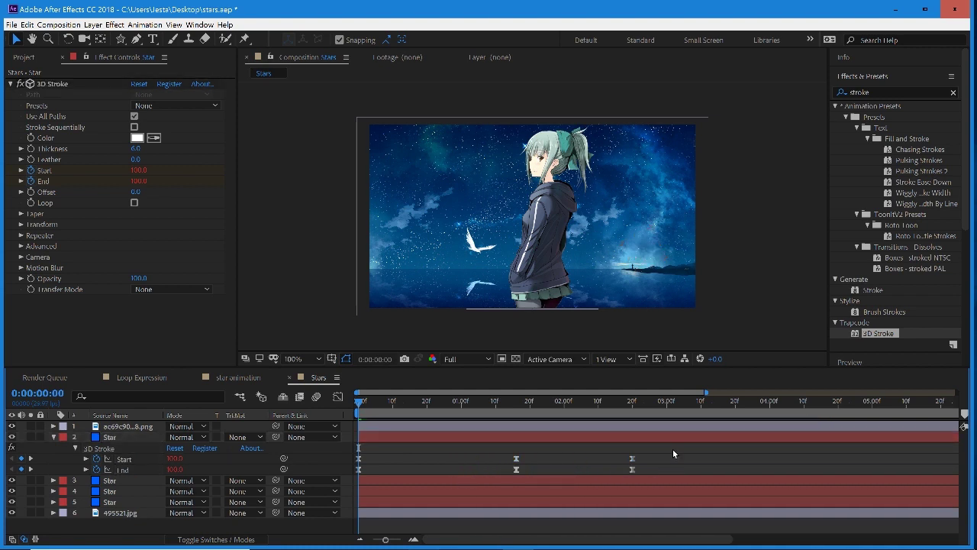
left_click_drag(673, 449, 673, 468)
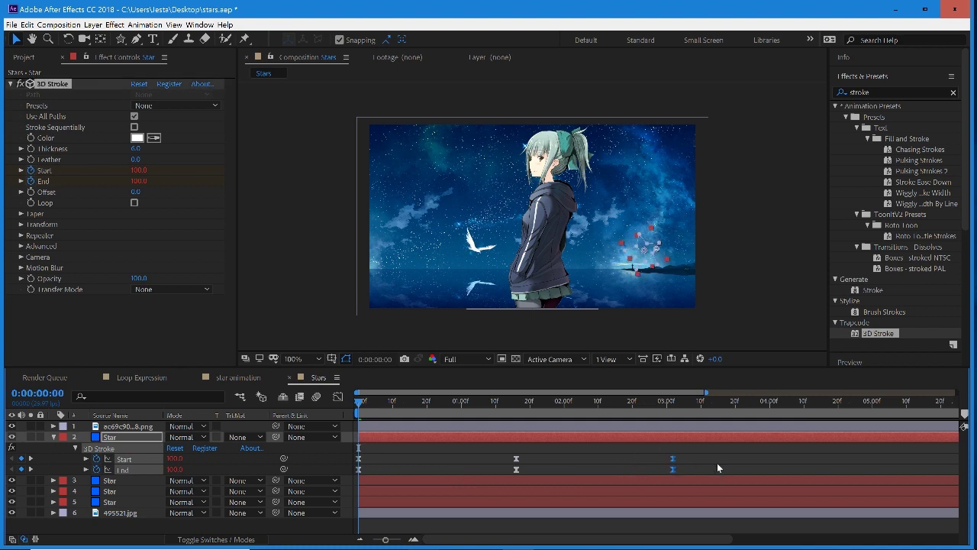
left_click(459, 478)
key("u")
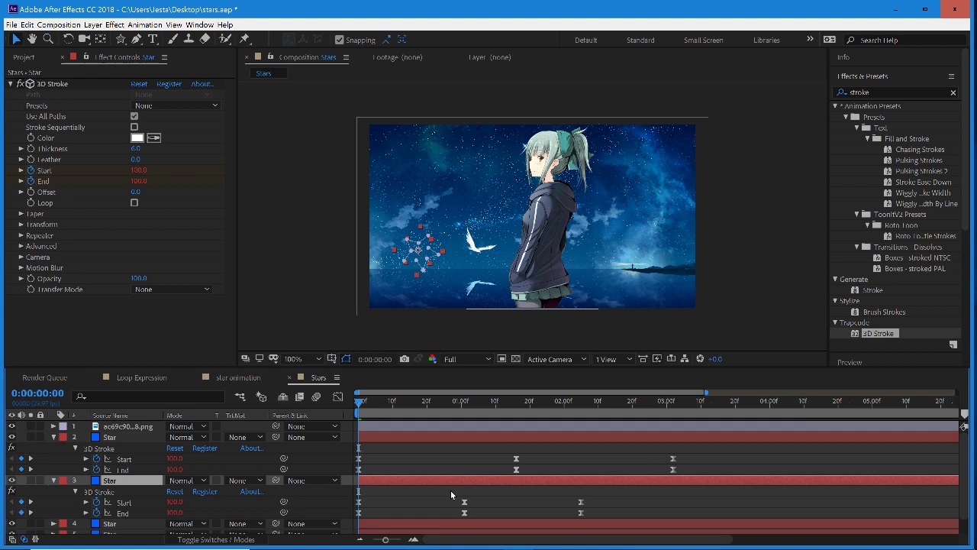
left_click_drag(613, 490, 464, 516)
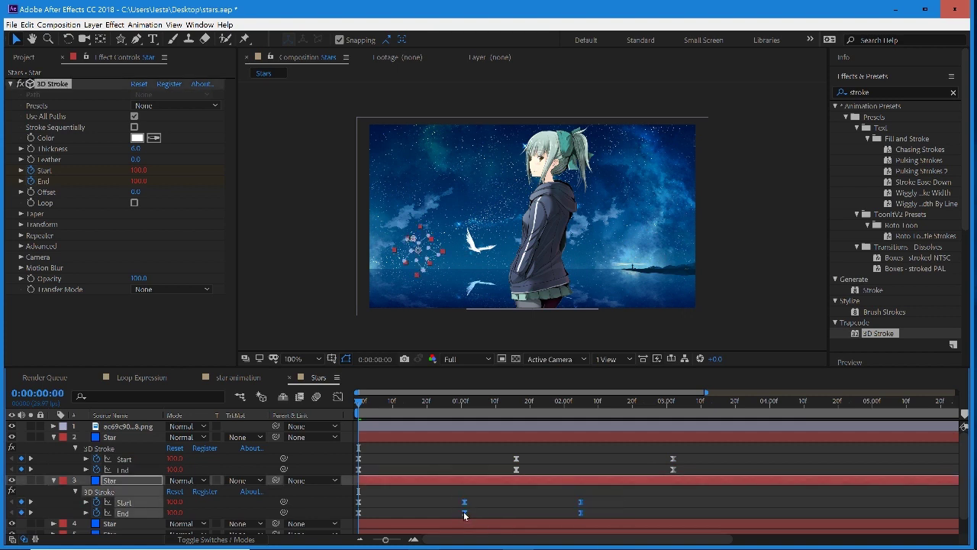
left_click_drag(531, 512, 575, 511)
left_click(726, 506)
left_click_drag(727, 494, 759, 522)
left_click(54, 480)
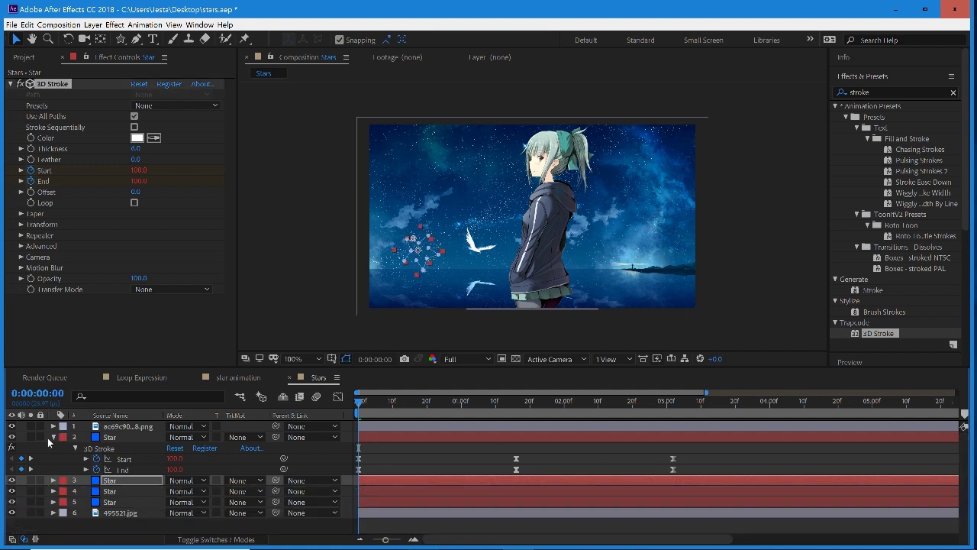
Collapse the second Star layer, delay the fourth Star layer's in-point slightly, and preview the timing
left_click(54, 436)
left_click(132, 471)
left_click(135, 457)
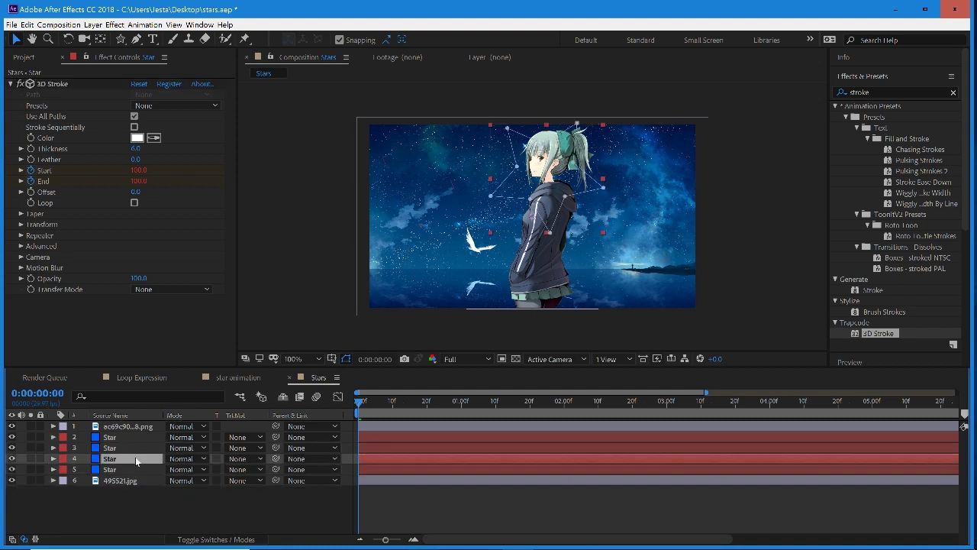
left_click_drag(409, 466, 419, 464)
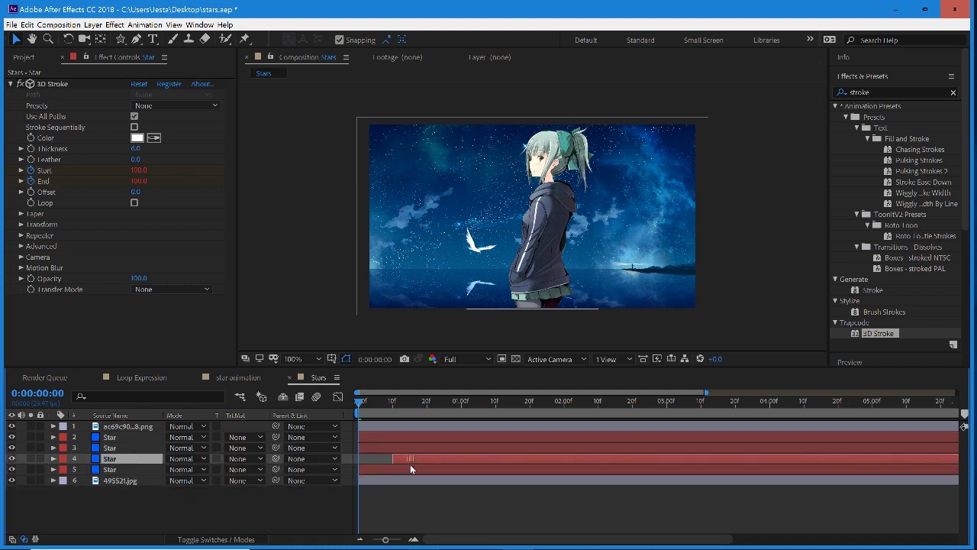
key("space")
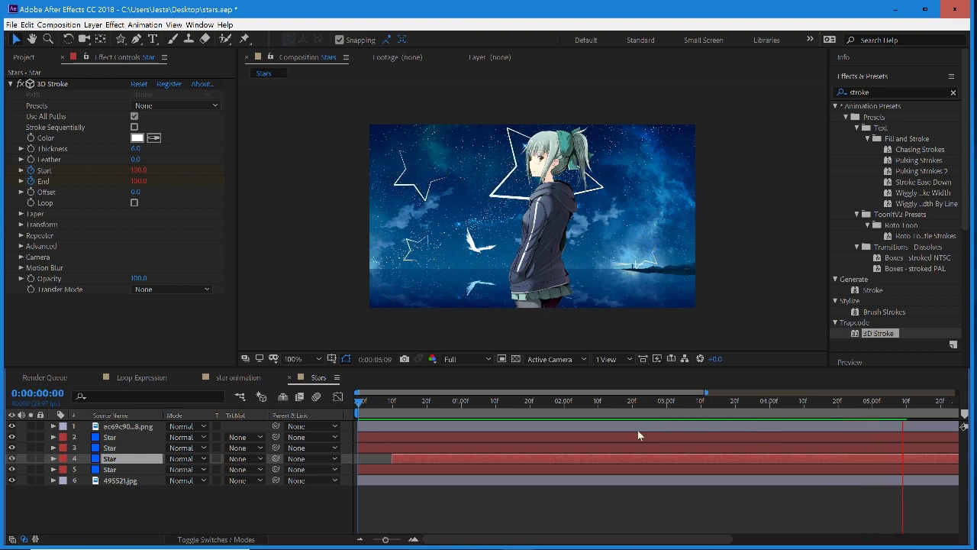
key("alt+Tab")
Find Sapphire Lighting's S_Glow in Effects & Presets and drop it onto Adjustment Layer 1
left_click(900, 11)
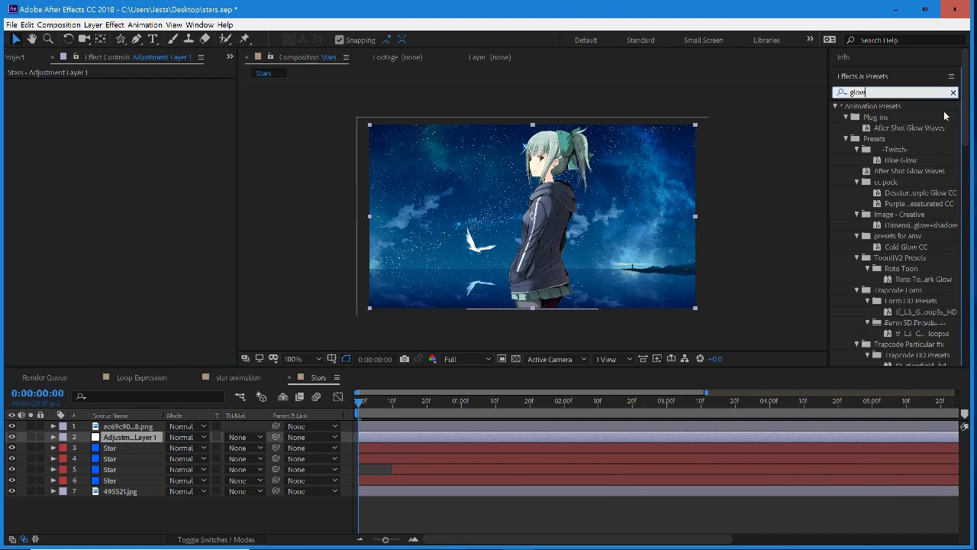
left_click_drag(967, 121, 962, 199)
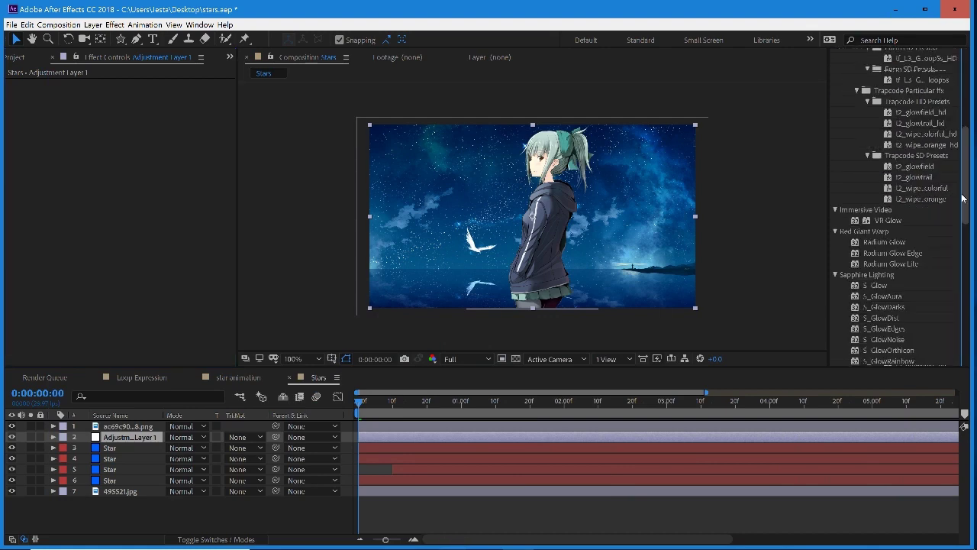
scroll(919, 214, "down", 3)
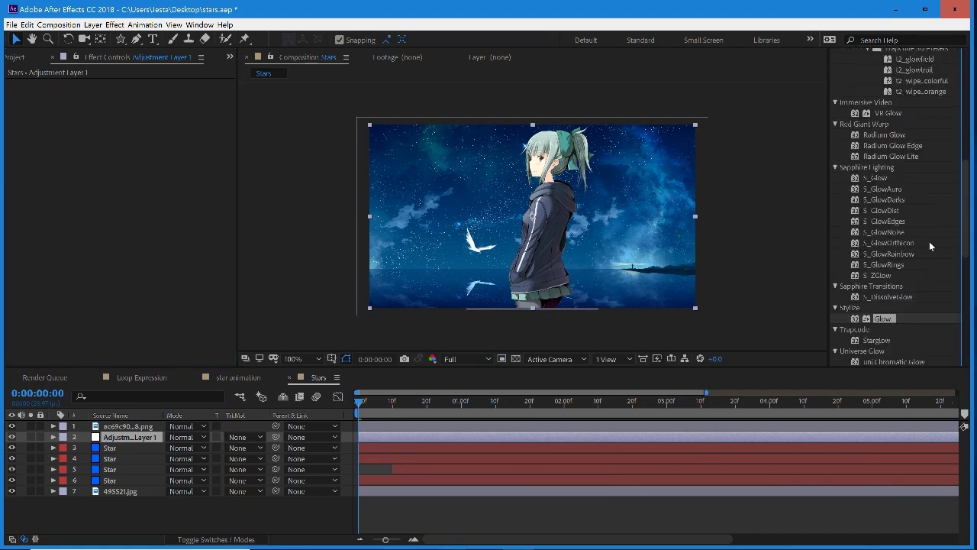
scroll(898, 240, "down", 2)
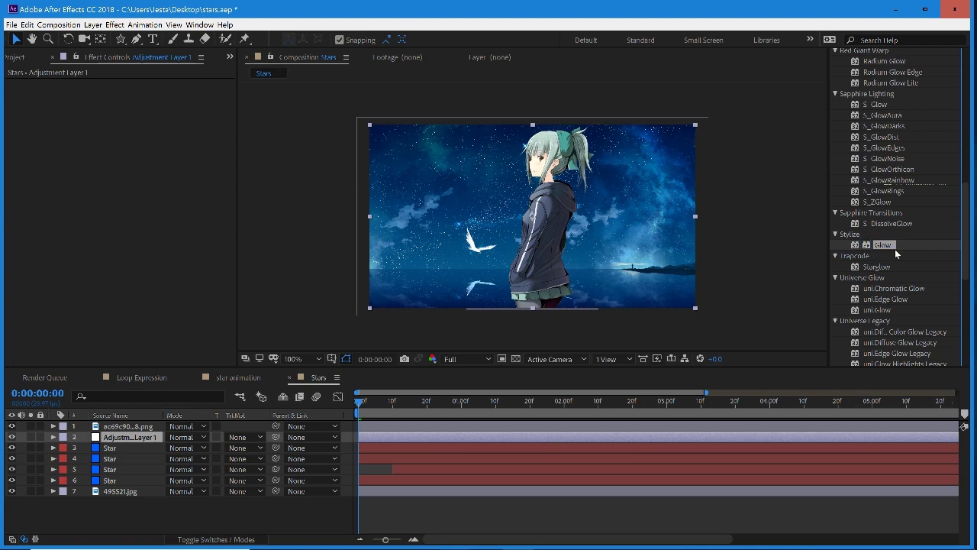
left_click_drag(969, 263, 956, 194)
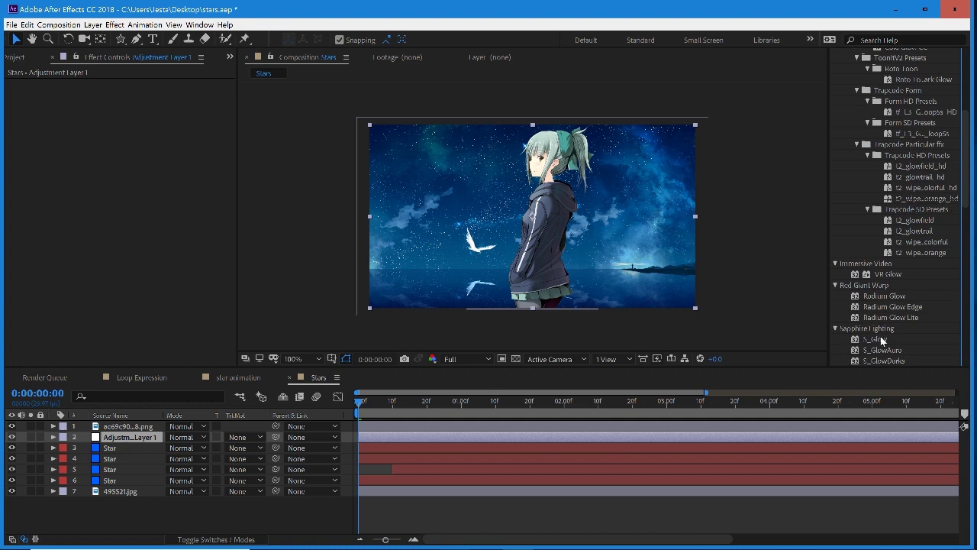
left_click_drag(882, 340, 550, 436)
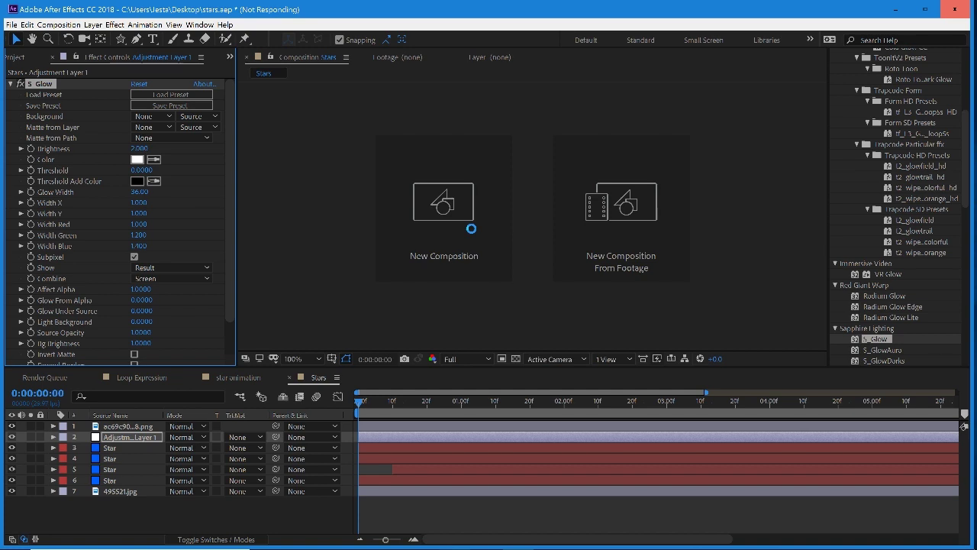
On Adjustment Layer 1, lower S_Glow Brightness to 1.65 and set Threshold to 0.39, then move the playhead
left_click(472, 232)
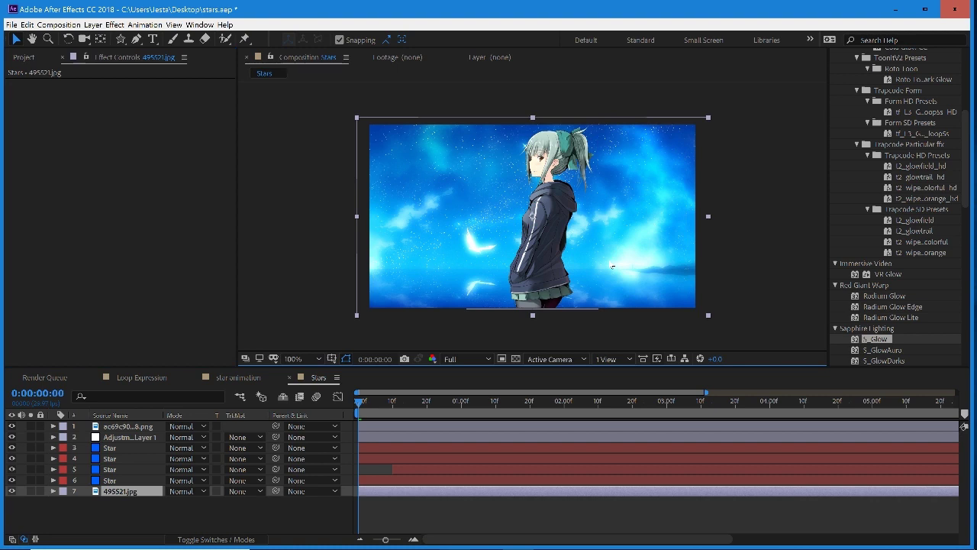
left_click(26, 58)
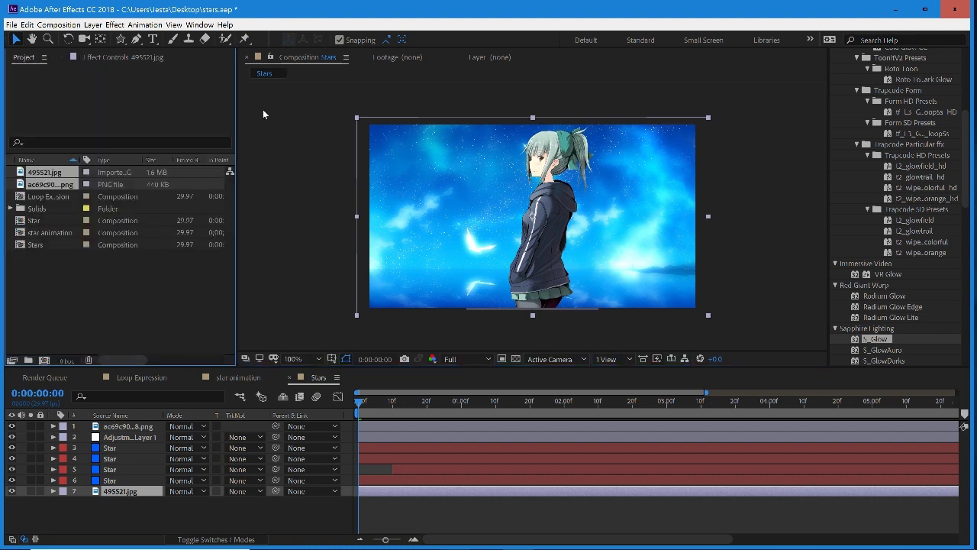
left_click(122, 57)
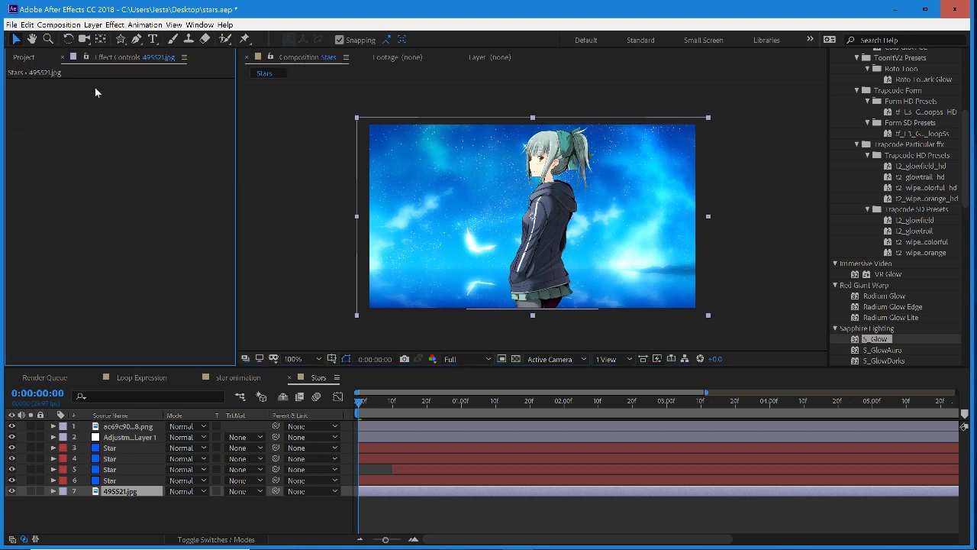
left_click(451, 437)
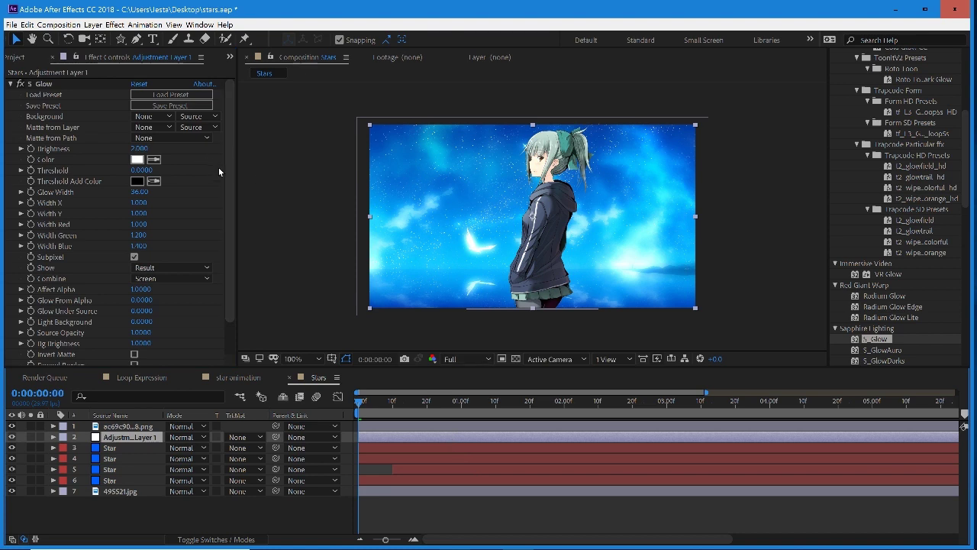
scroll(231, 171, "down", 1)
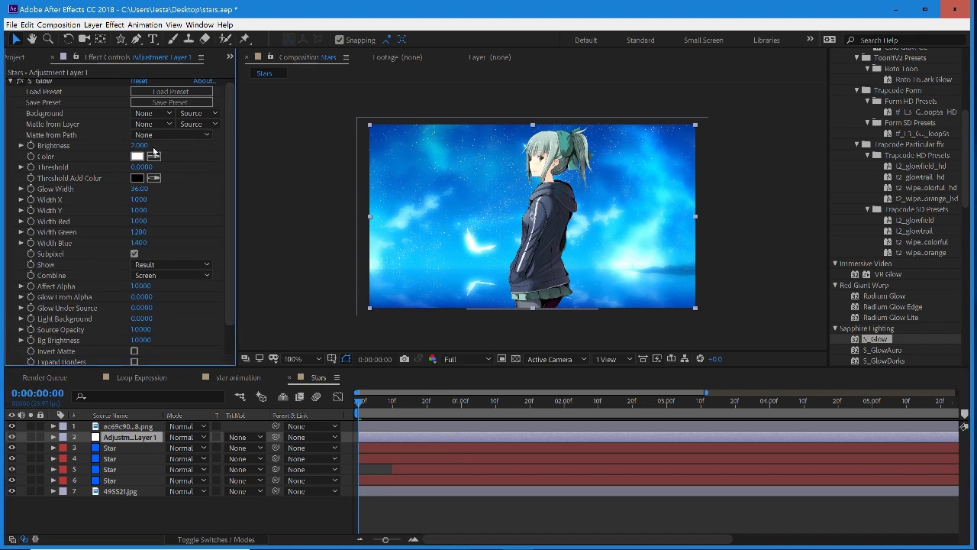
mouse_move(138, 145)
left_mouse_down()
mouse_move(113, 147)
mouse_move(137, 167)
mouse_move(165, 165)
mouse_move(145, 150)
mouse_move(152, 154)
left_mouse_up()
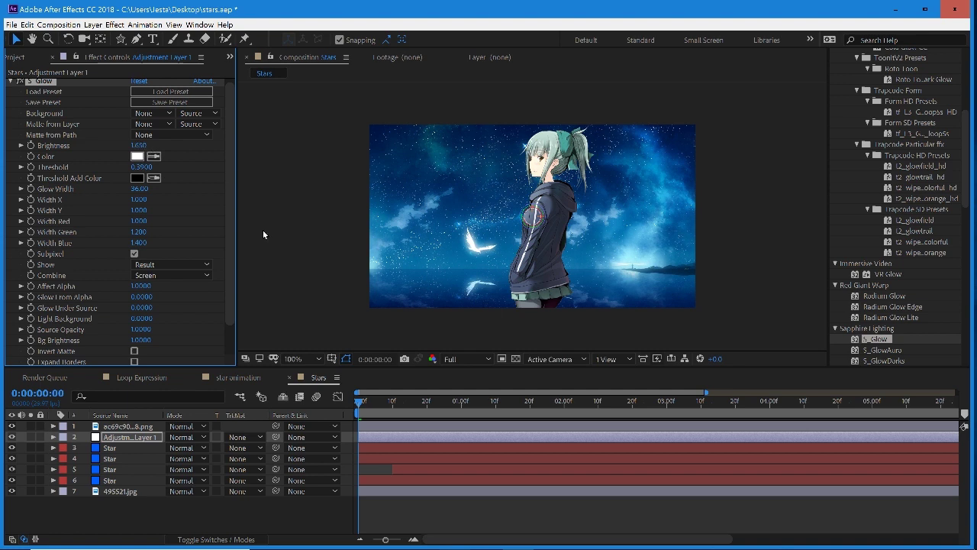
left_click_drag(429, 410, 497, 439)
Hide Effects & Presets, show the Preview panel, and play the comp twice to watch the stars
scroll(946, 272, "up", 5)
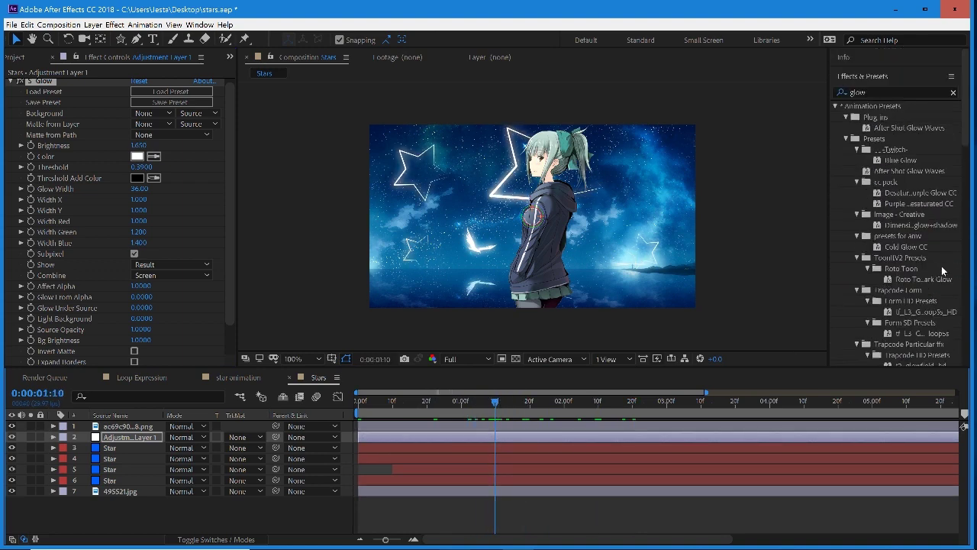
left_click(884, 79)
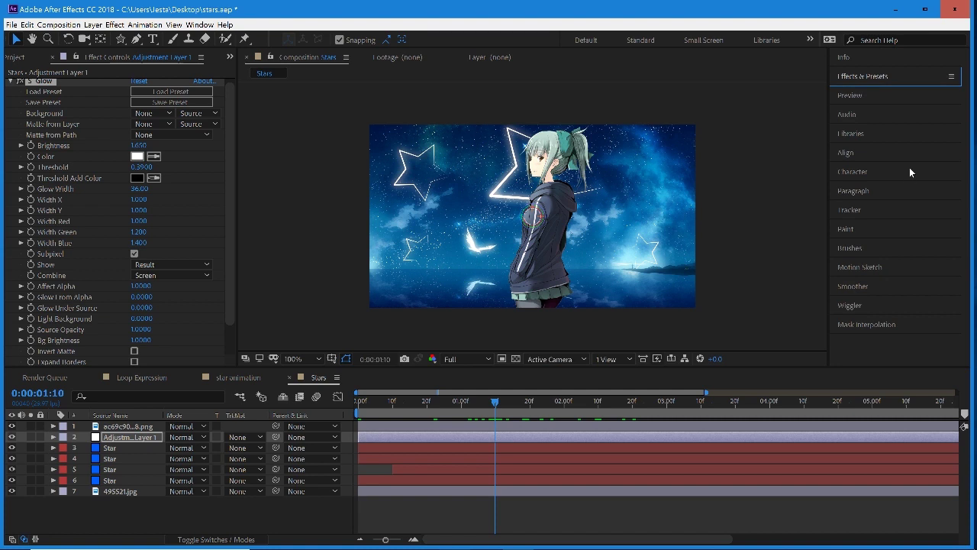
left_click(865, 98)
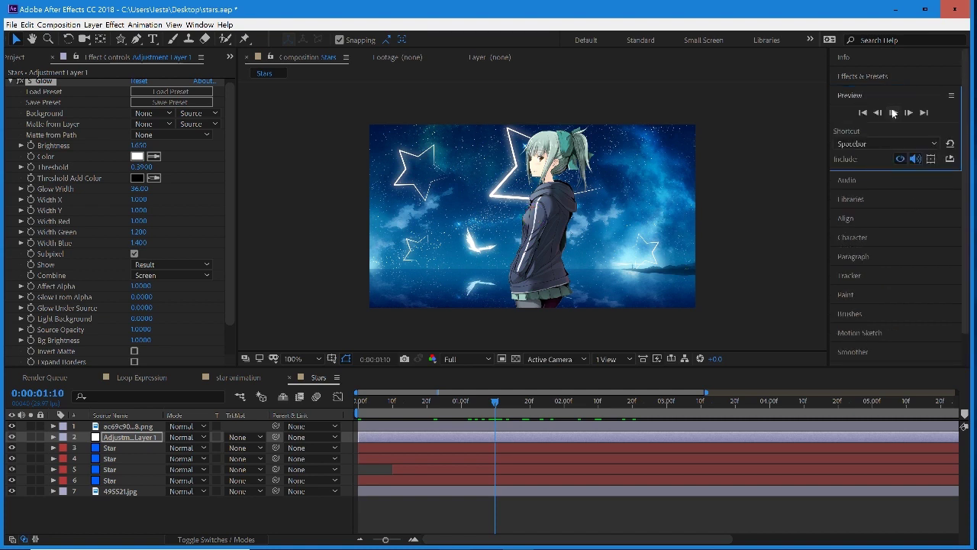
left_click(893, 113)
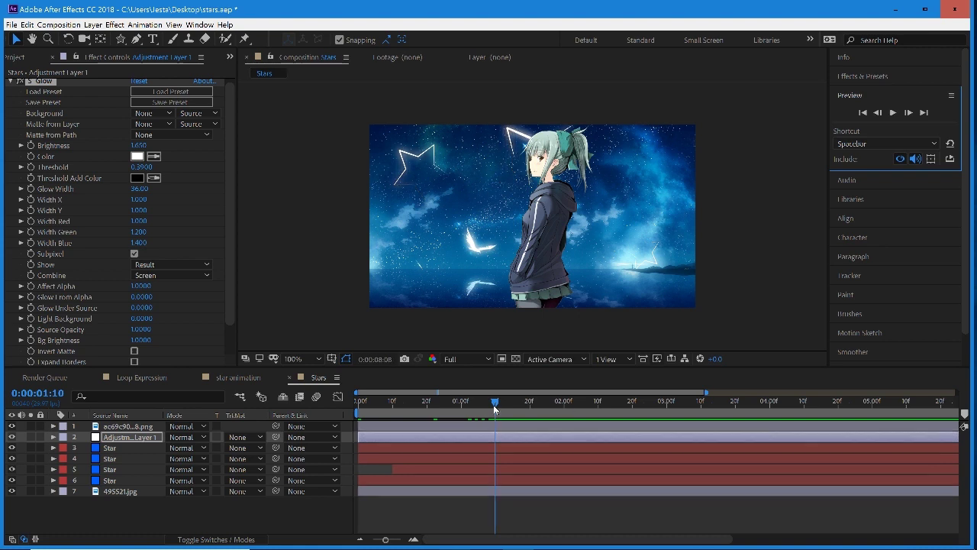
left_click_drag(494, 404, 489, 437)
left_click(895, 113)
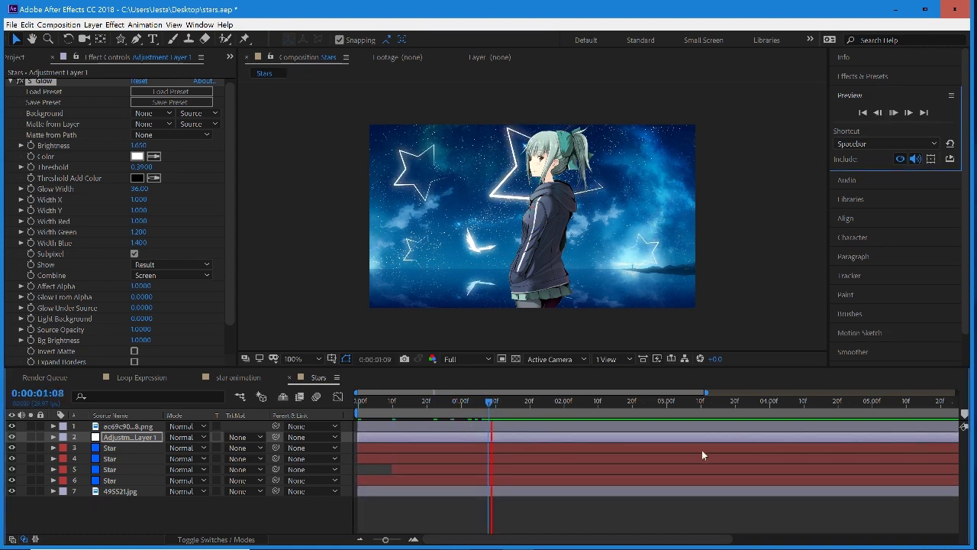